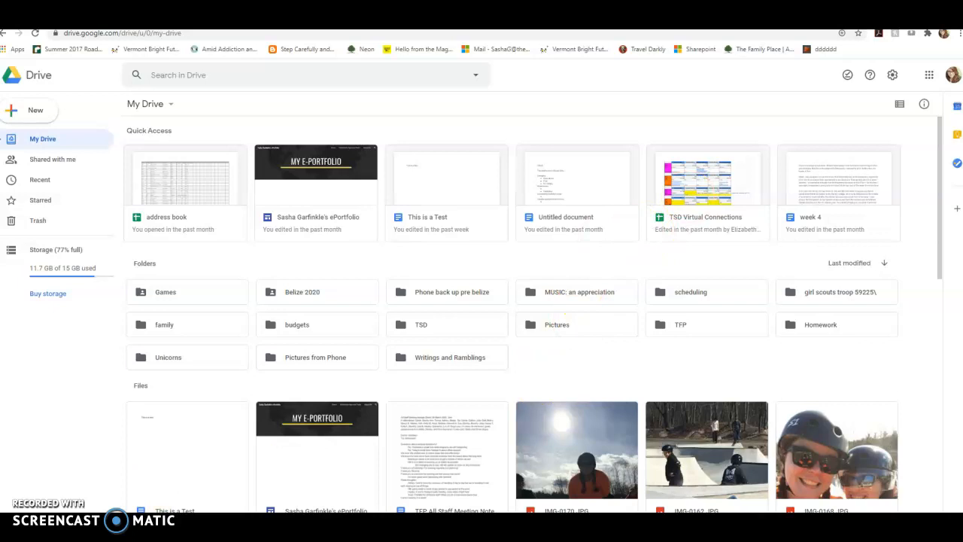
Step: Open the Drive settings, review the option for converting uploaded files to Google Docs editor format, and close the settings
left_click(893, 77)
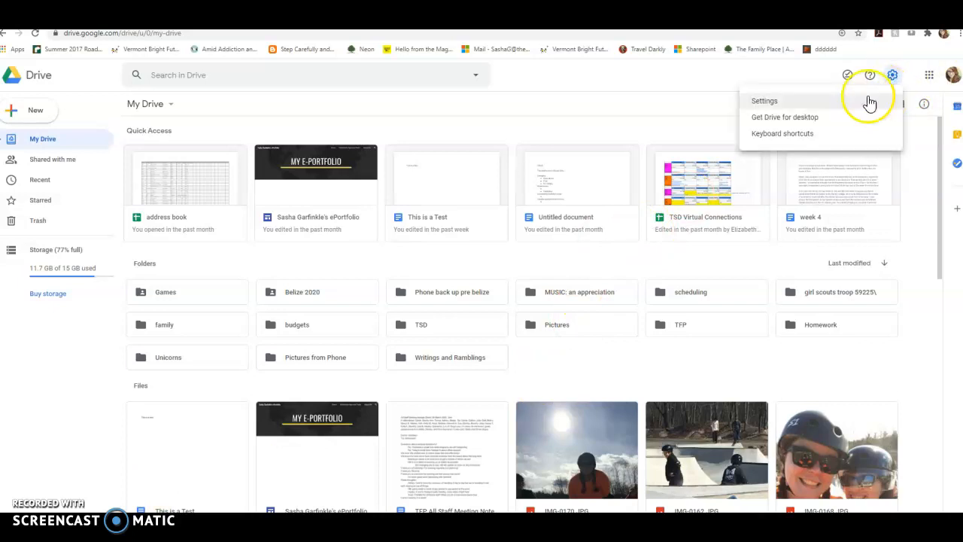
left_click(844, 101)
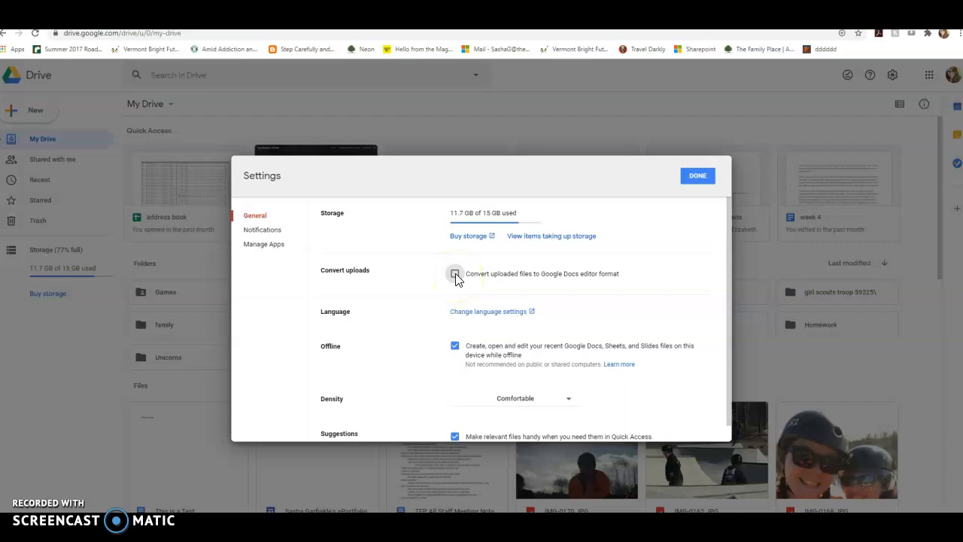
left_click(697, 177)
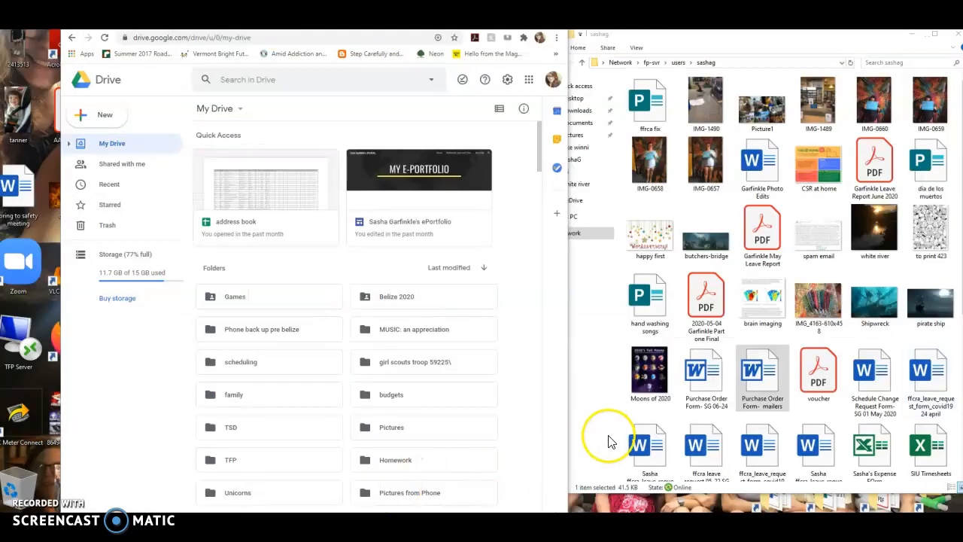
Step: Upload the Photo Edits Word document from the network folder to My Drive
left_click(738, 222)
left_click_drag(759, 167, 349, 281)
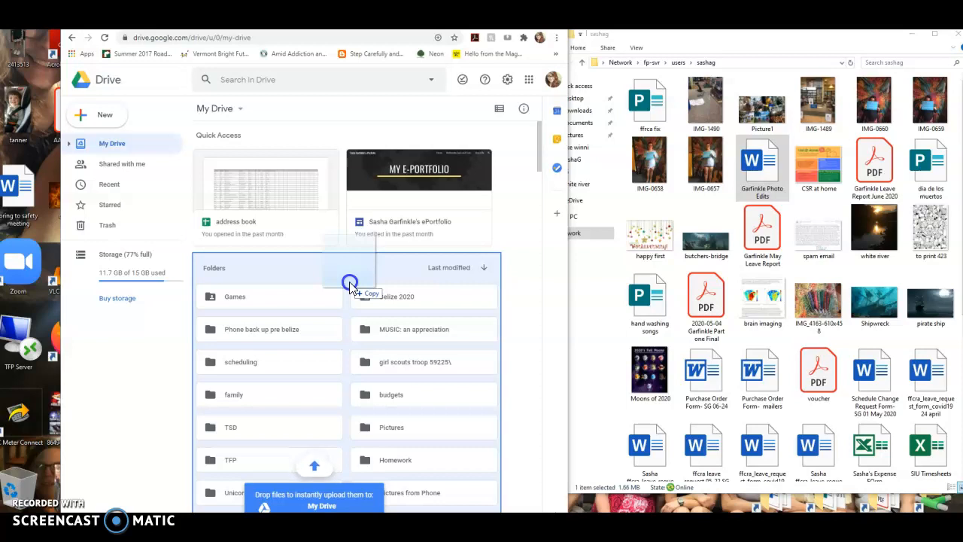
left_click_drag(349, 282, 349, 281)
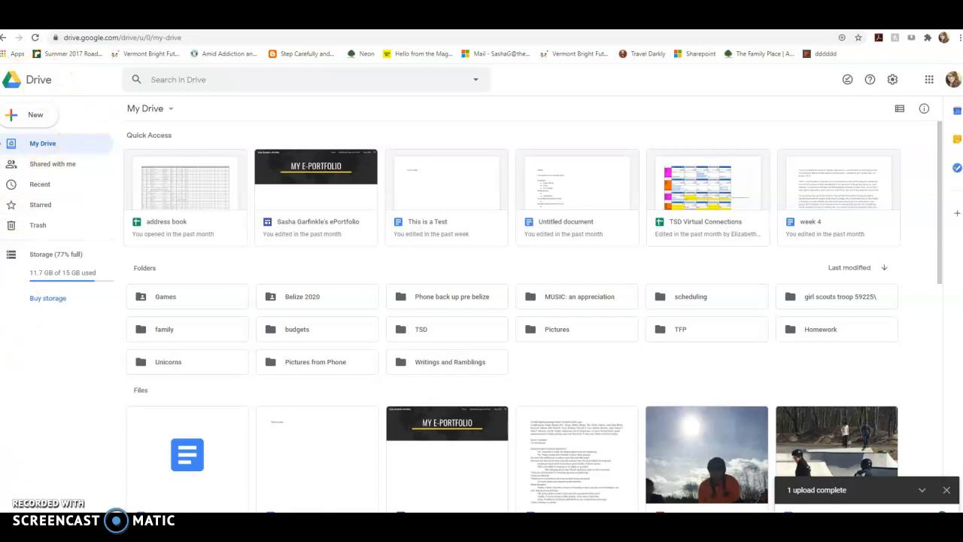
Step: Go to docs.google.com/document and open the blank untitled document
left_click(187, 37)
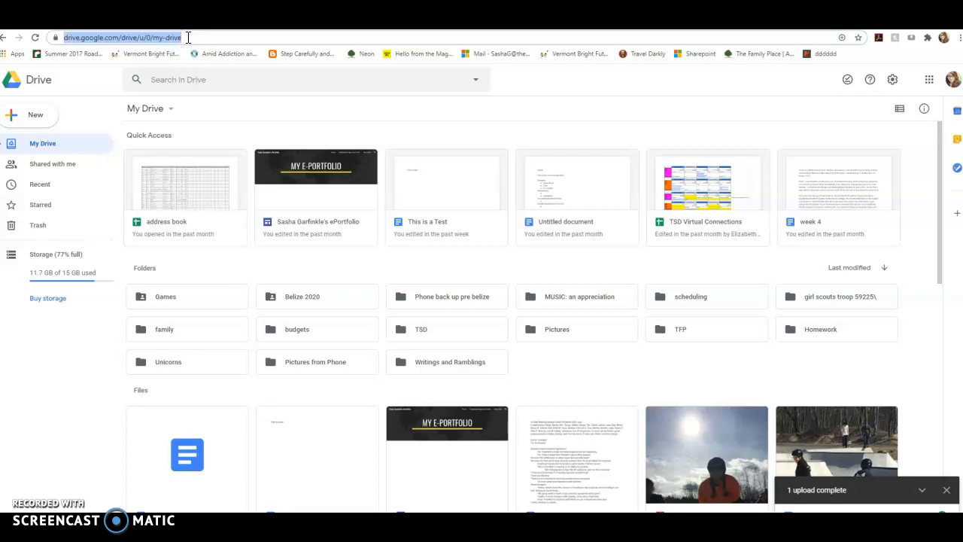
type("docs.goog")
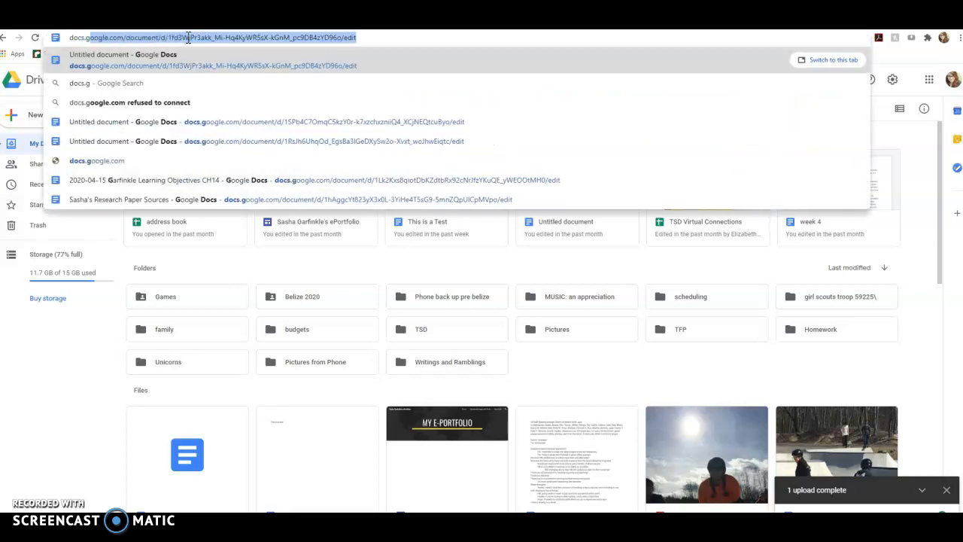
type("le.com/")
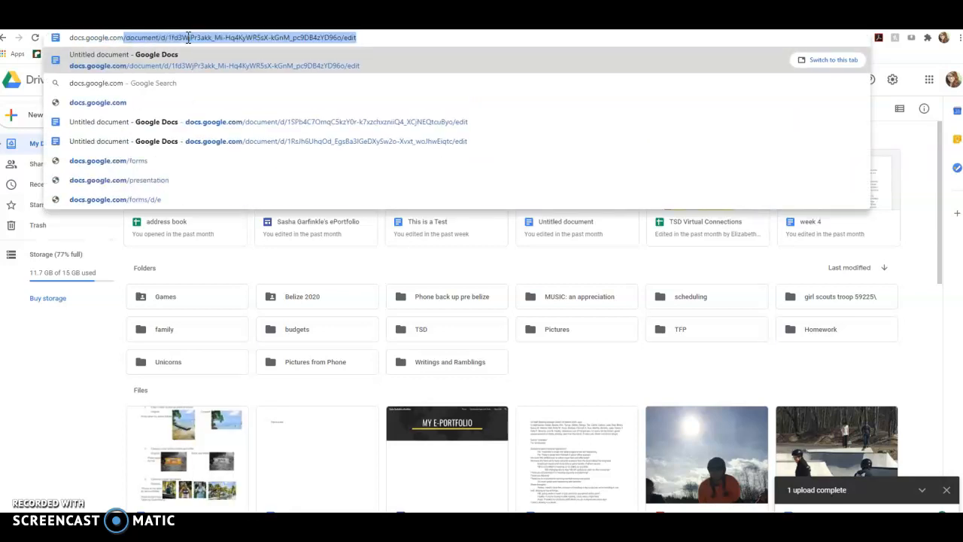
type("document")
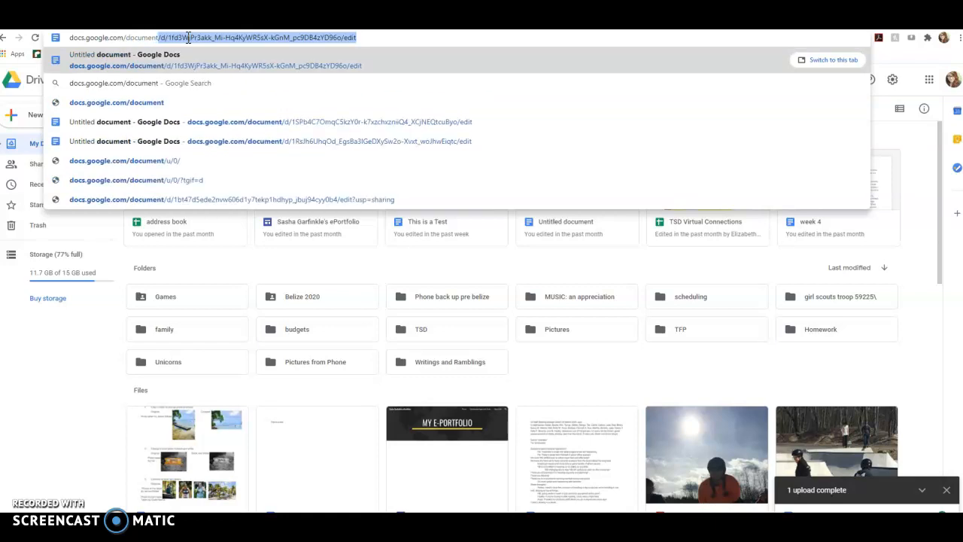
key("Return")
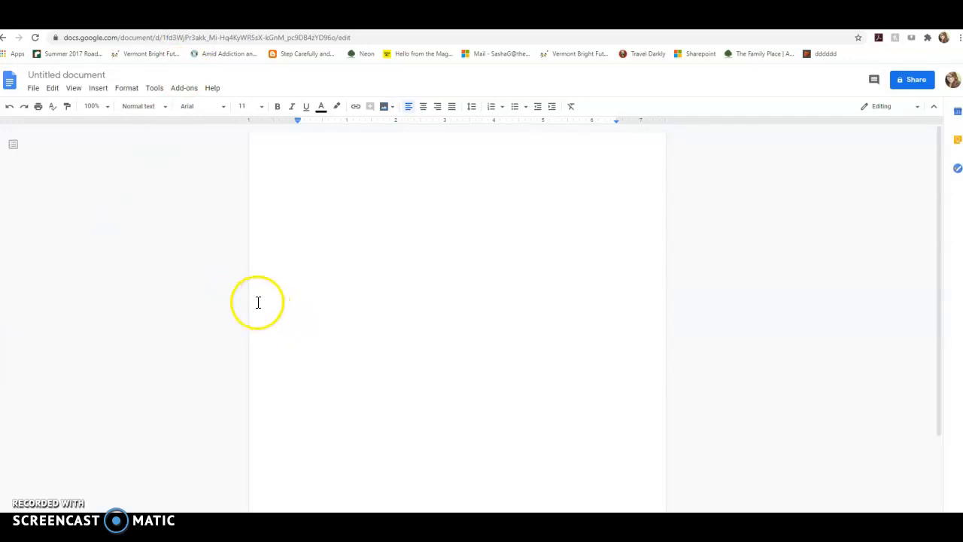
Step: Rename the document as Sample Document and write a sample paragraph introducing Google Docs, font editing, the toolbar buttons and collaborative work
left_click(92, 73)
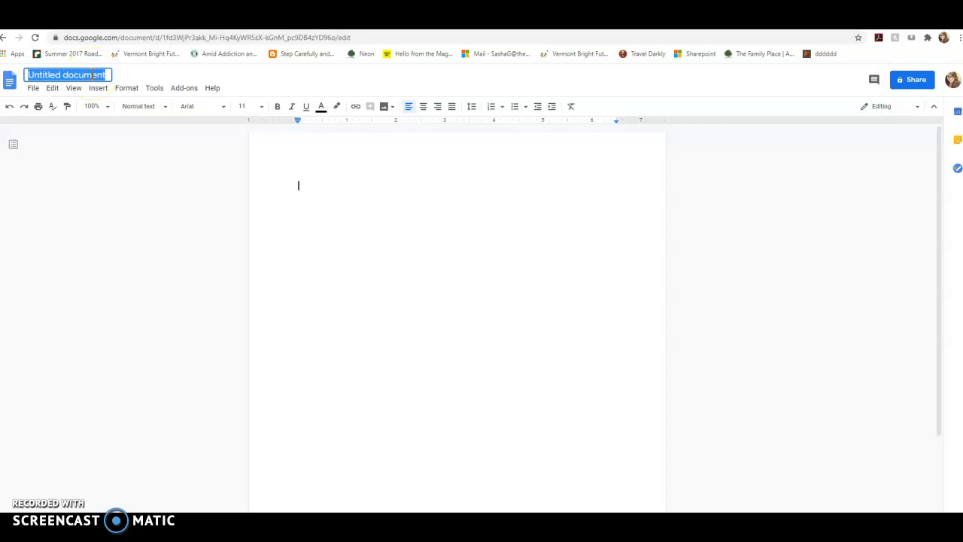
type("Samp")
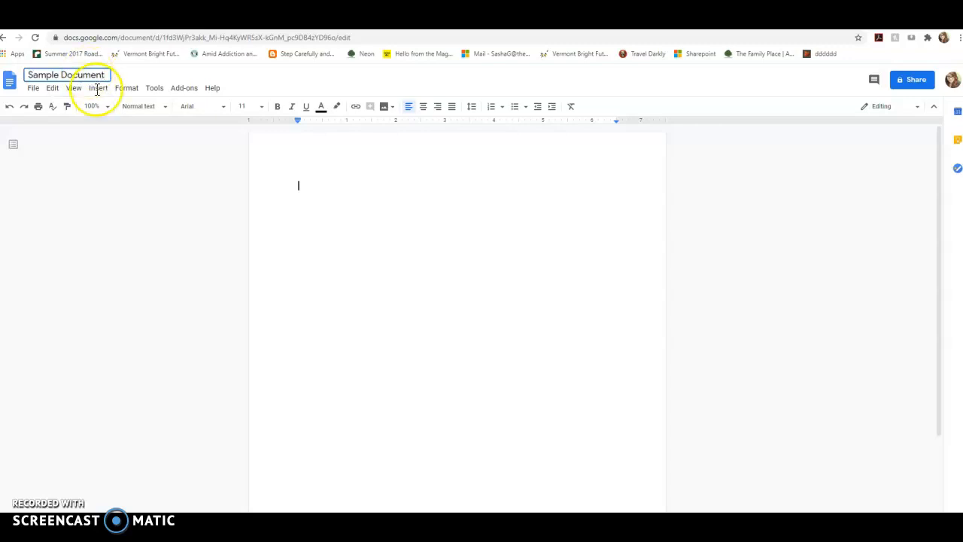
left_click(317, 183)
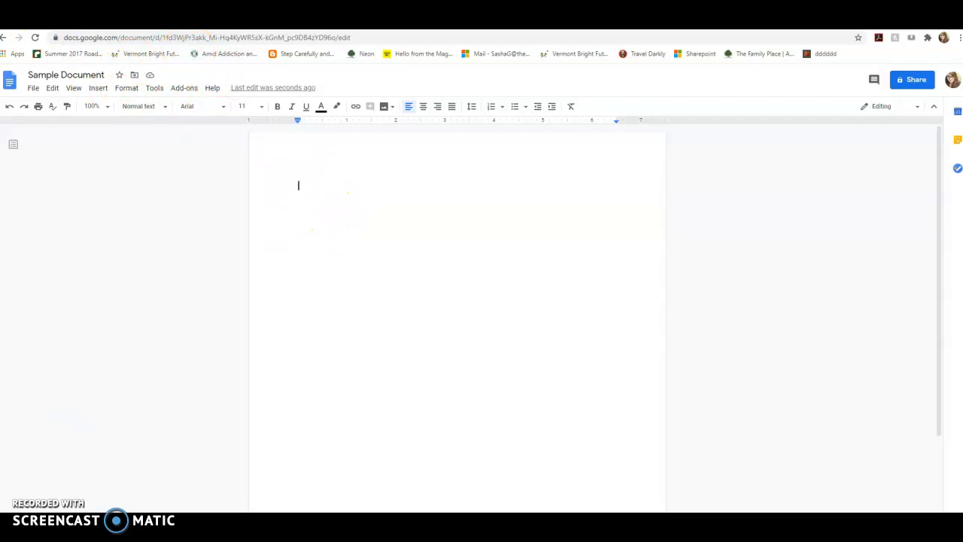
type("This is a sample text, to show you how Google Docs work. We'll go over editing the font and all of the toolbar buttons. Google docs is great because it can be worked on collaboratively, unlike regular word processing programs.")
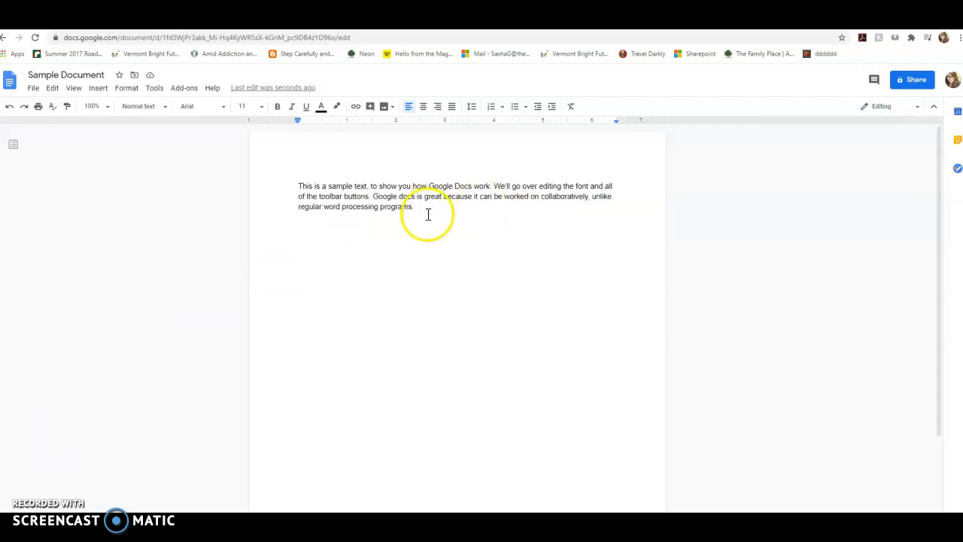
Step: Apply the Normal text style and the Rock Salt font to the whole paragraph
left_click_drag(413, 207, 294, 190)
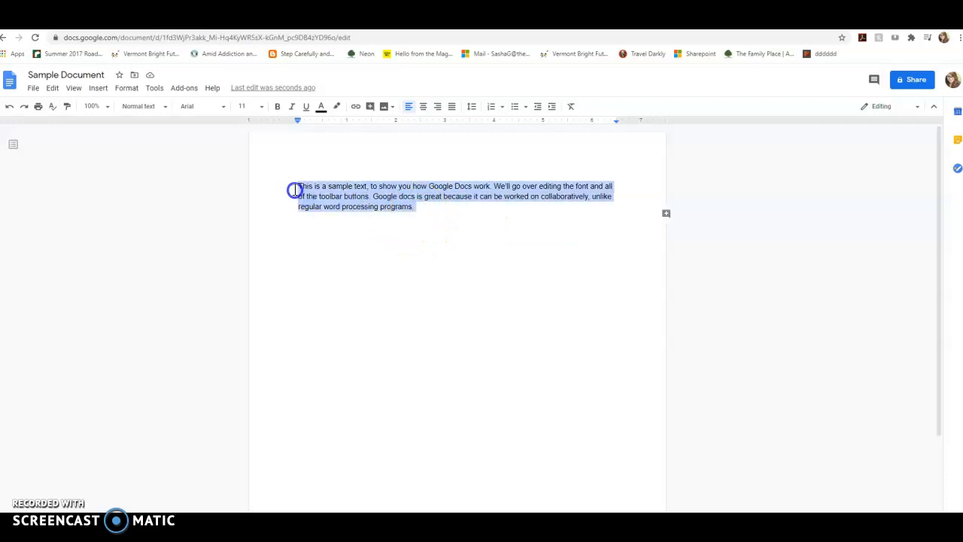
left_click(146, 110)
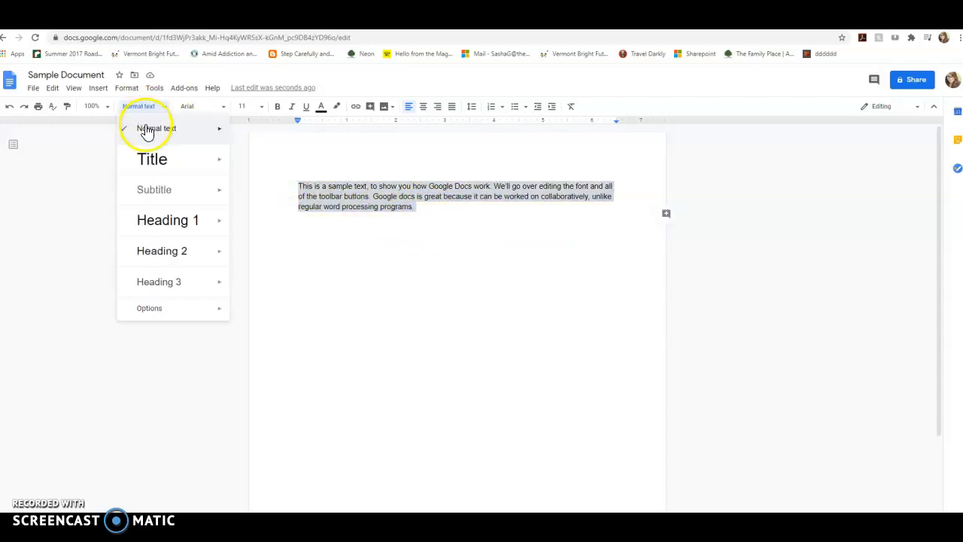
left_click(148, 133)
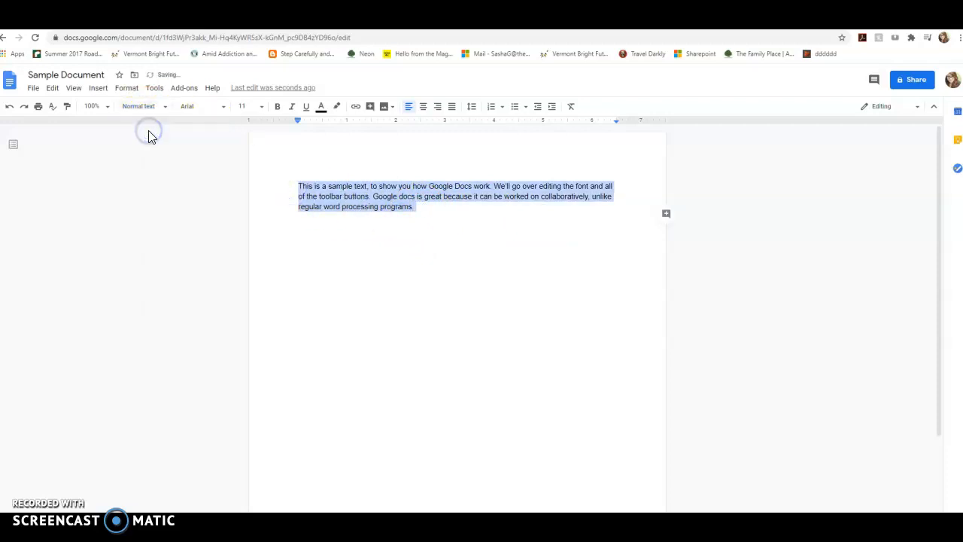
left_click(212, 107)
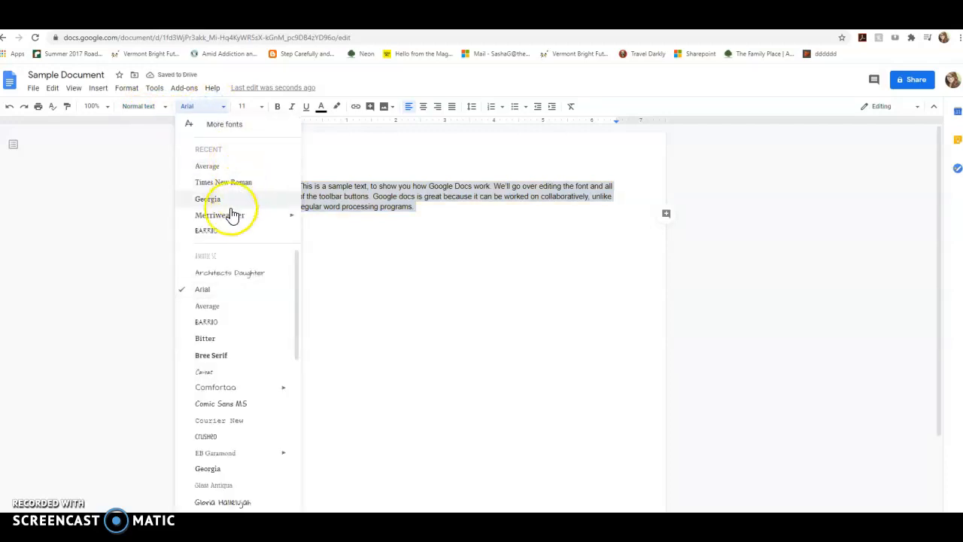
scroll(236, 327, "down", 5)
scroll(239, 326, "down", 2)
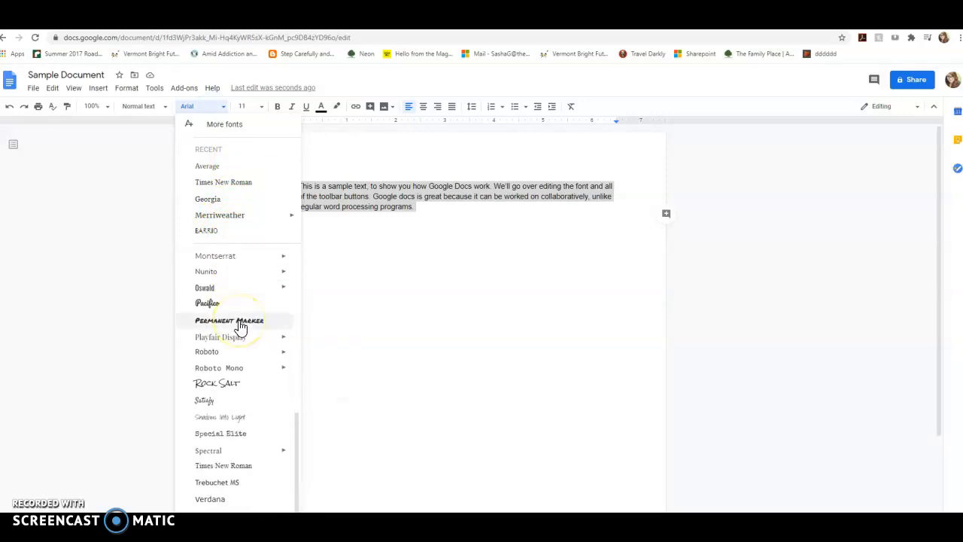
left_click(237, 383)
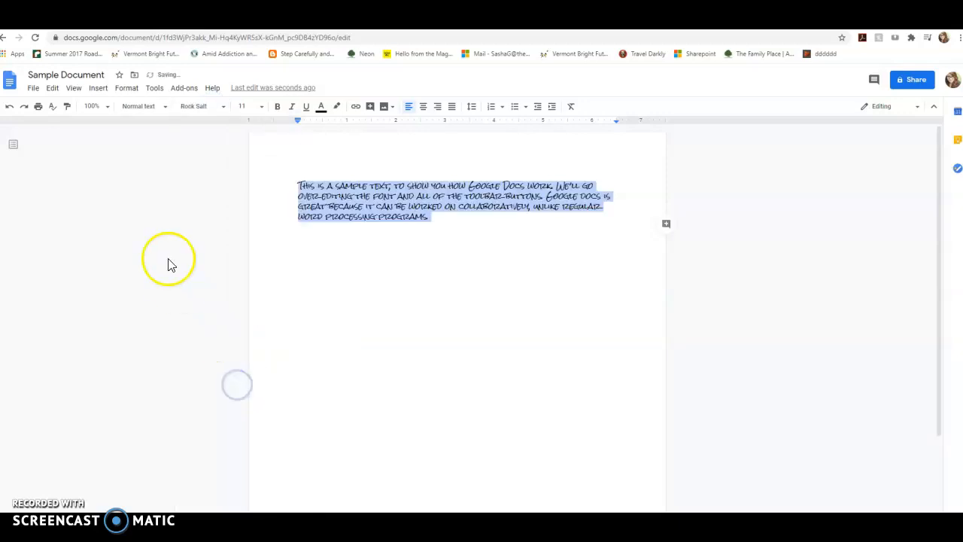
Step: Add Oxygen, Anton and one more font from the full font catalogue to My fonts
left_click(213, 112)
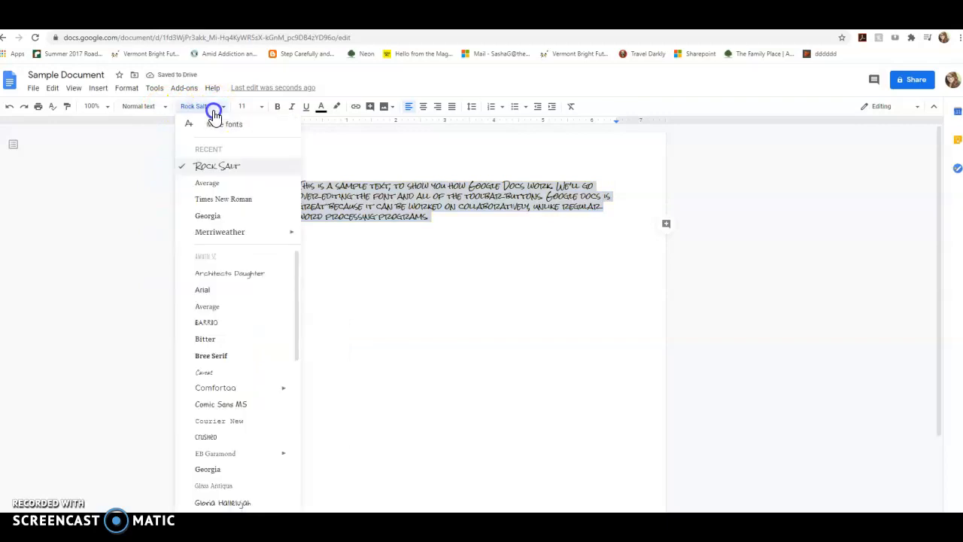
left_click(251, 130)
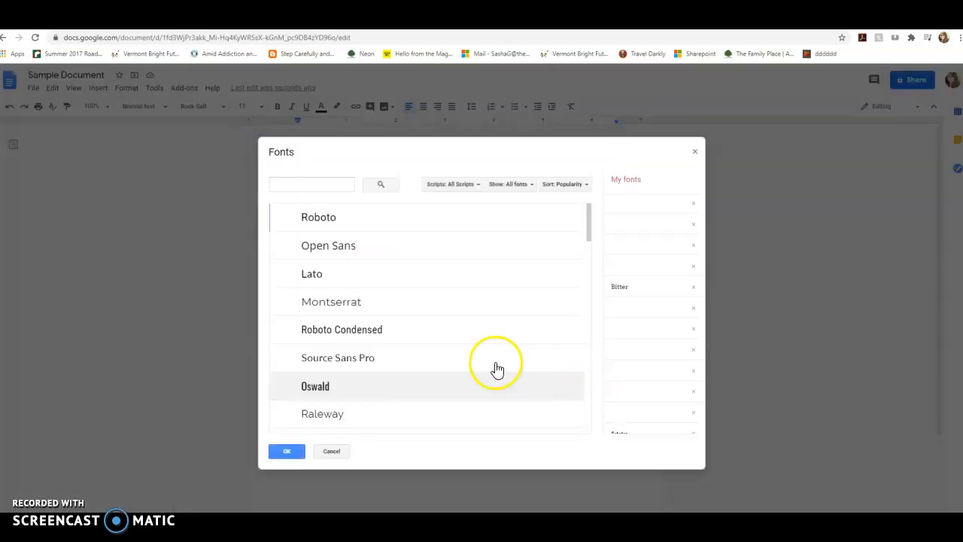
scroll(530, 292, "down", 10)
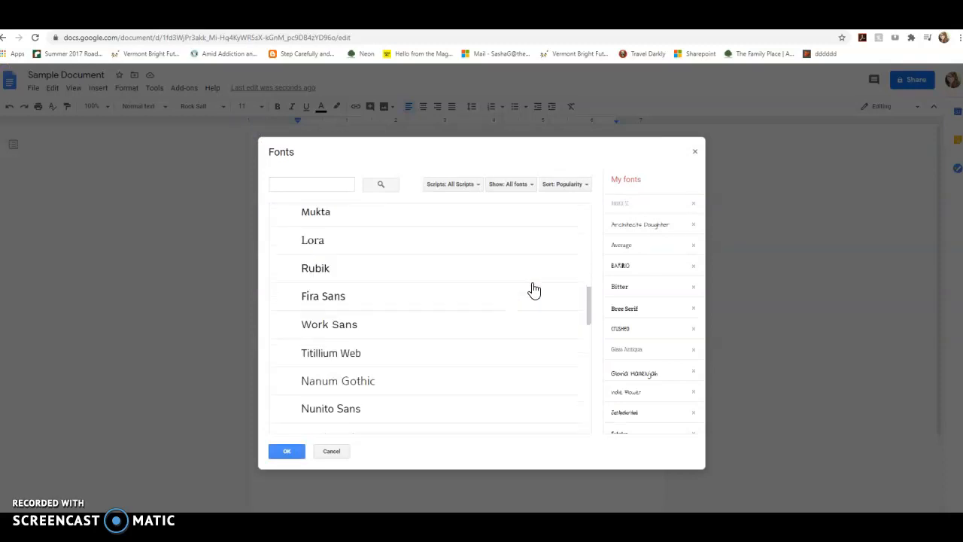
scroll(533, 290, "down", 5)
left_click(476, 304)
left_click(477, 314)
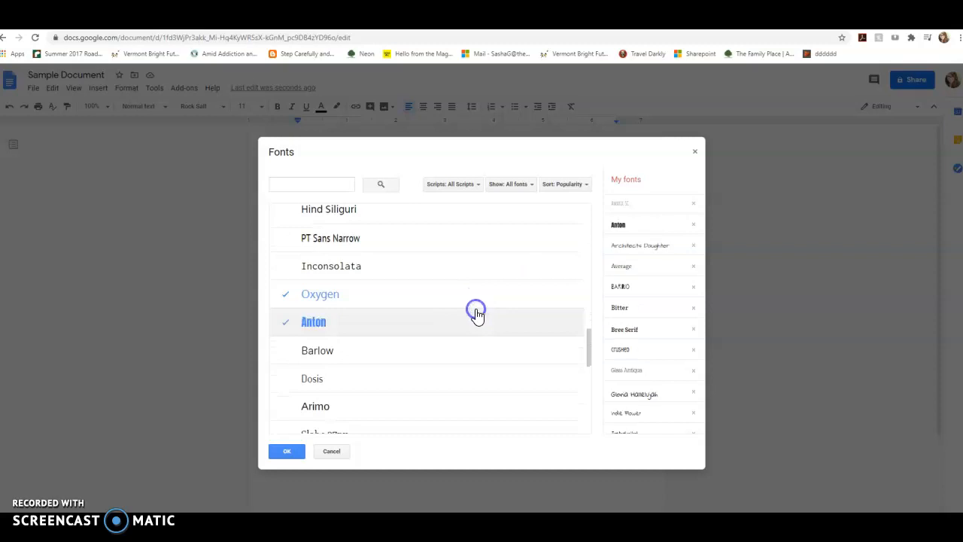
scroll(477, 314, "down", 3)
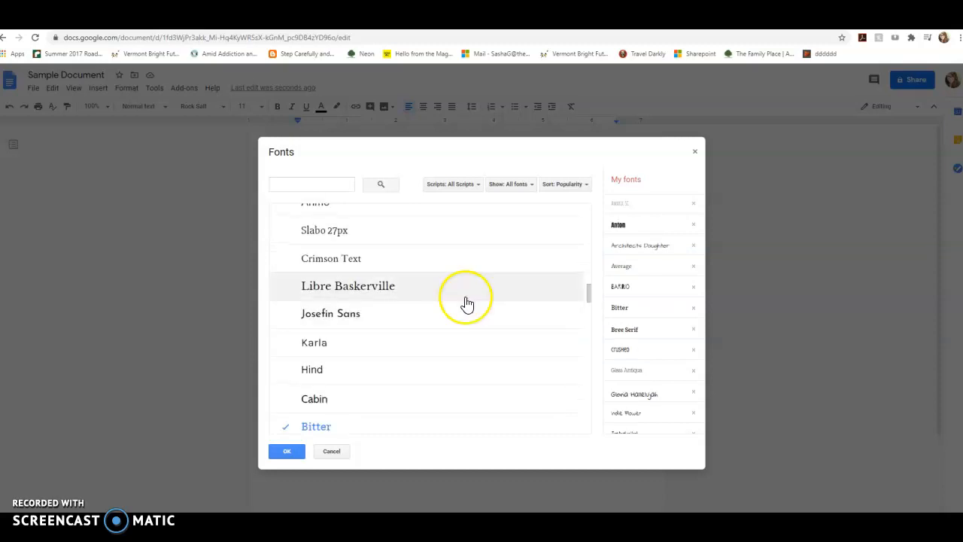
left_click(447, 322)
scroll(440, 354, "down", 2)
left_click(286, 451)
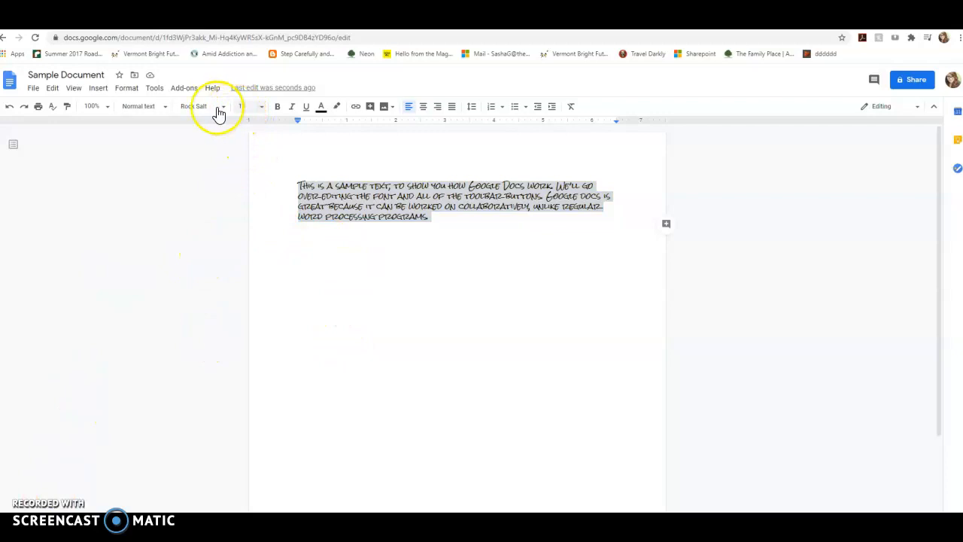
Step: Set the paragraph's font size to 12
left_click(260, 107)
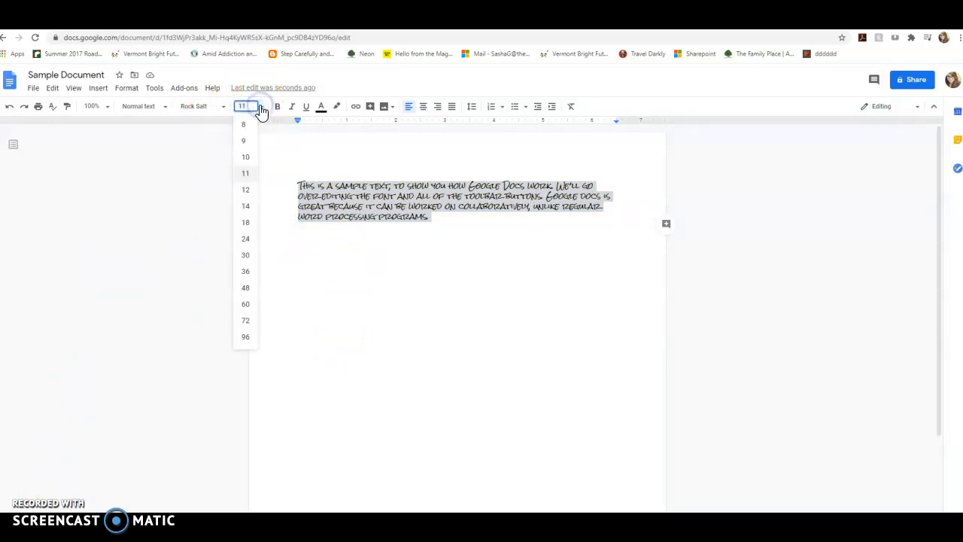
left_click(246, 190)
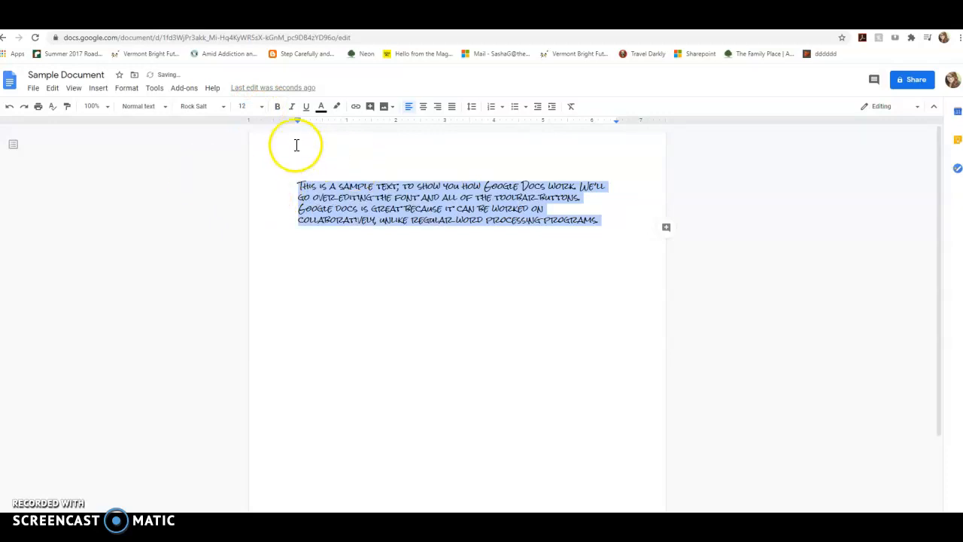
Step: Try bold, italic and underline on the selected paragraph and turn them off again
left_click(292, 106)
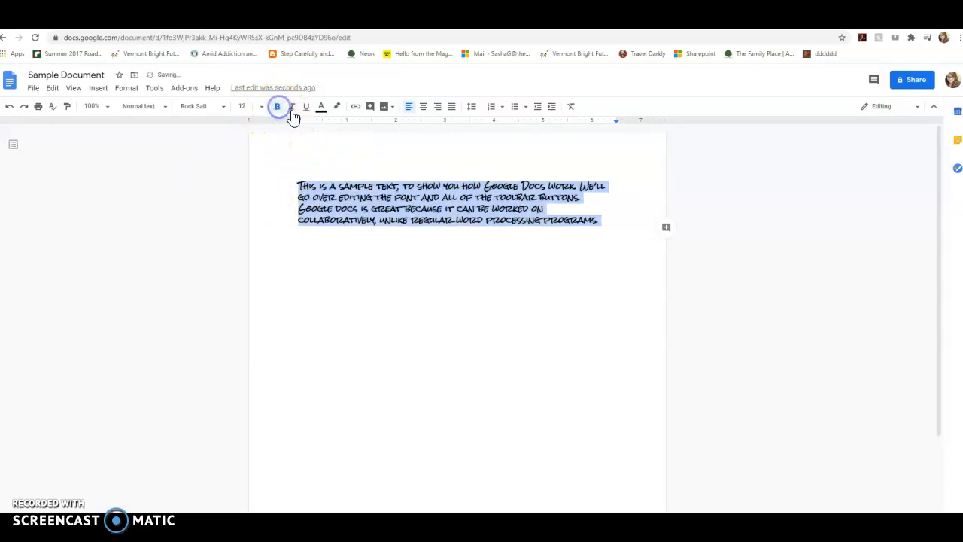
left_click(307, 106)
left_click(277, 106)
left_click(292, 107)
left_click(306, 106)
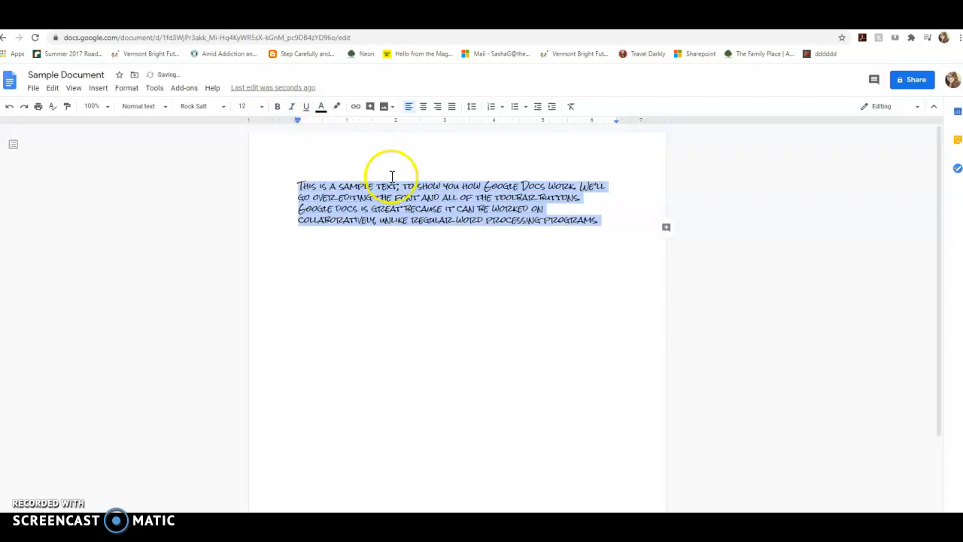
left_click(322, 109)
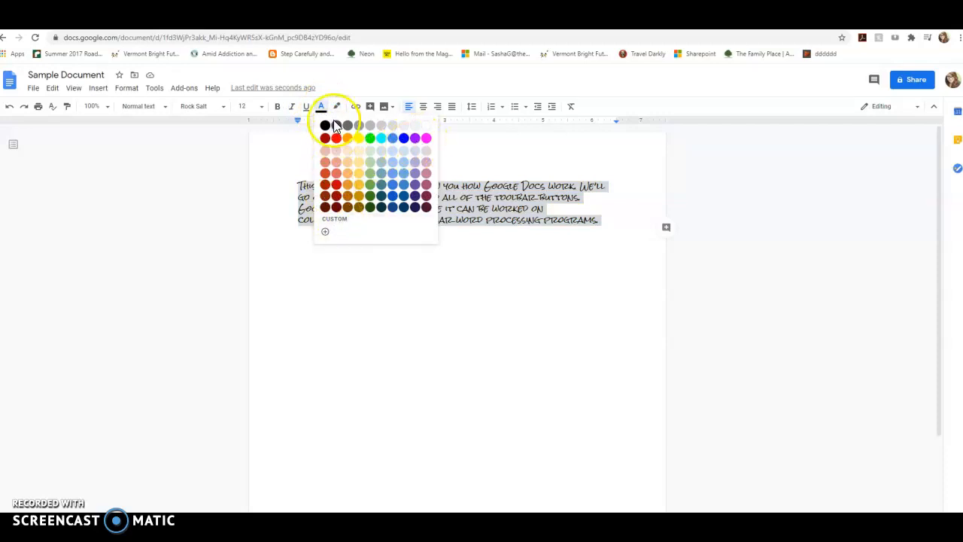
left_click(343, 220)
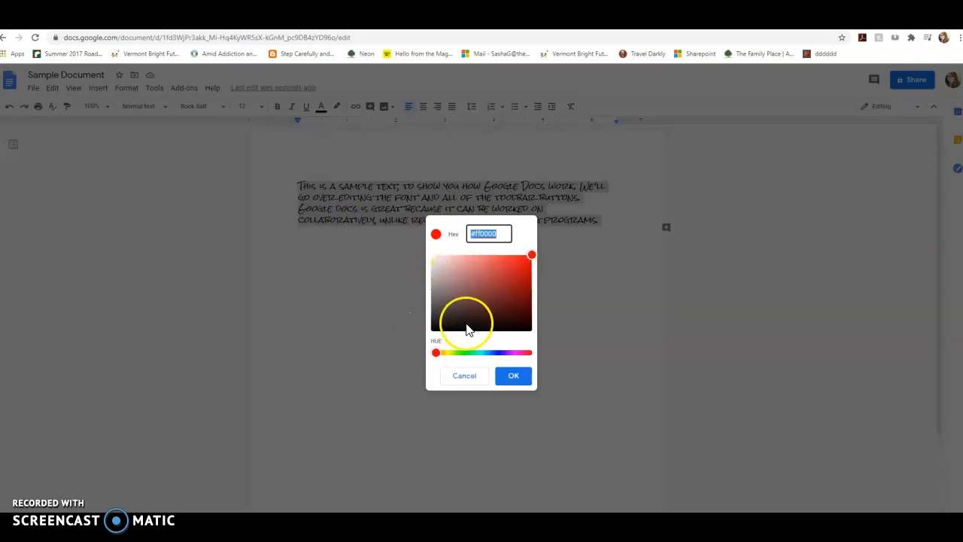
left_click(464, 375)
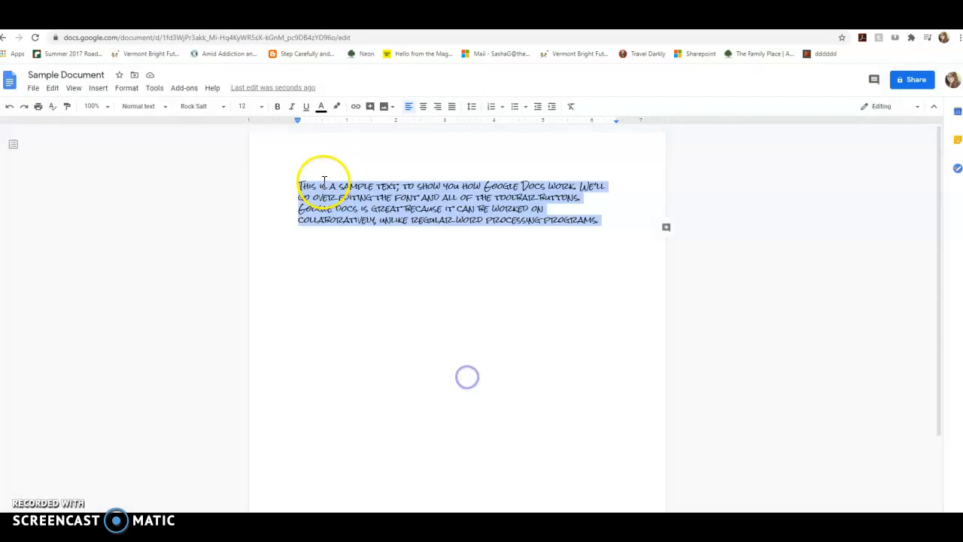
Step: Highlight the whole paragraph in yellow and deselect it
left_click(339, 108)
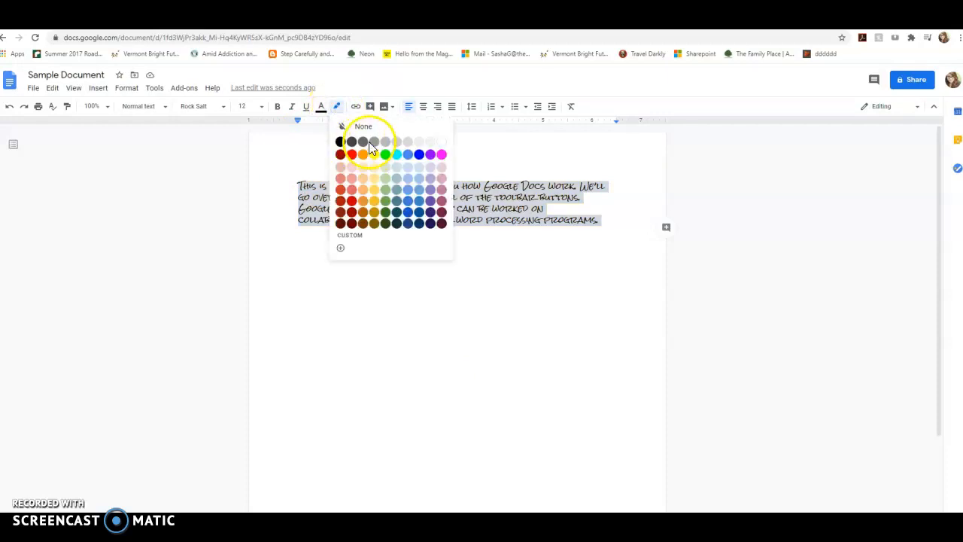
left_click(374, 154)
left_click(496, 283)
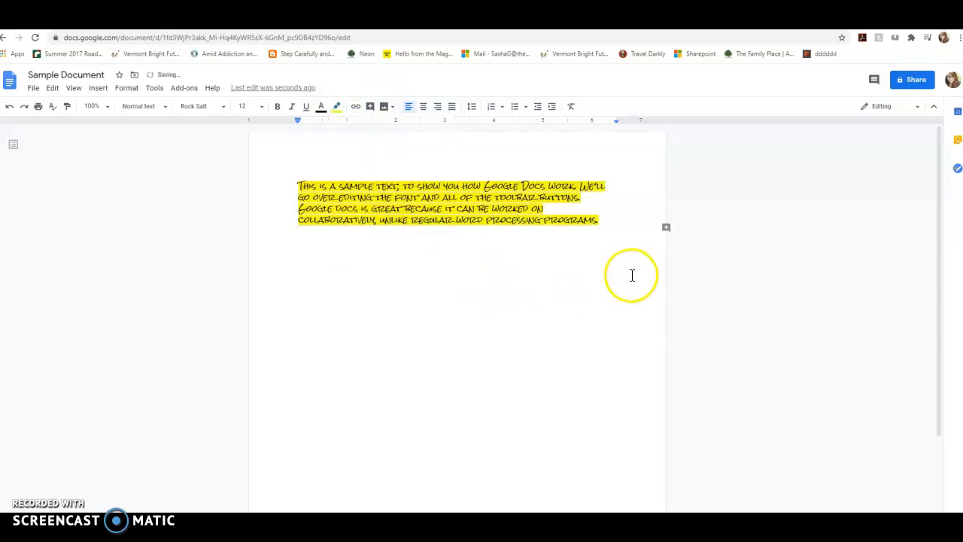
Step: Remove the yellow highlight from the whole sample paragraph
left_click_drag(600, 221, 291, 174)
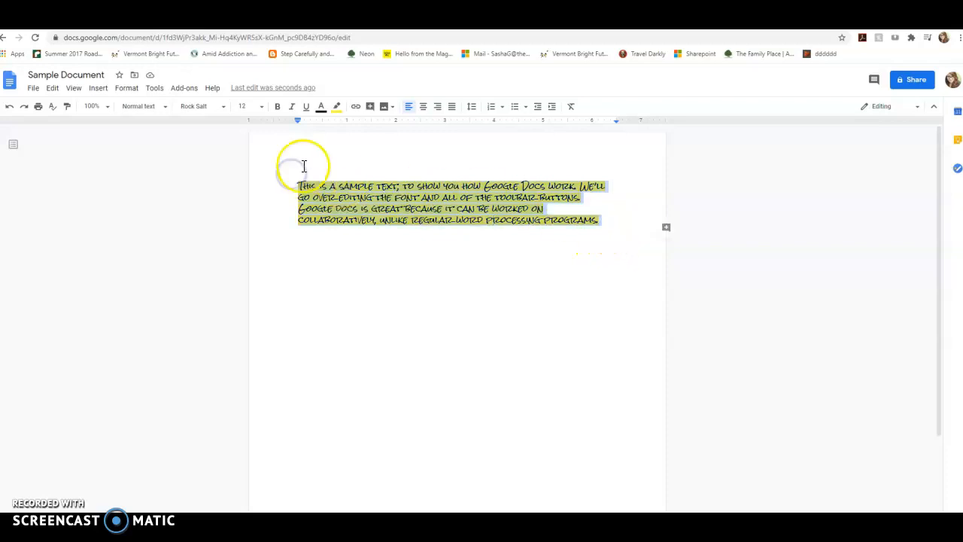
left_click(337, 106)
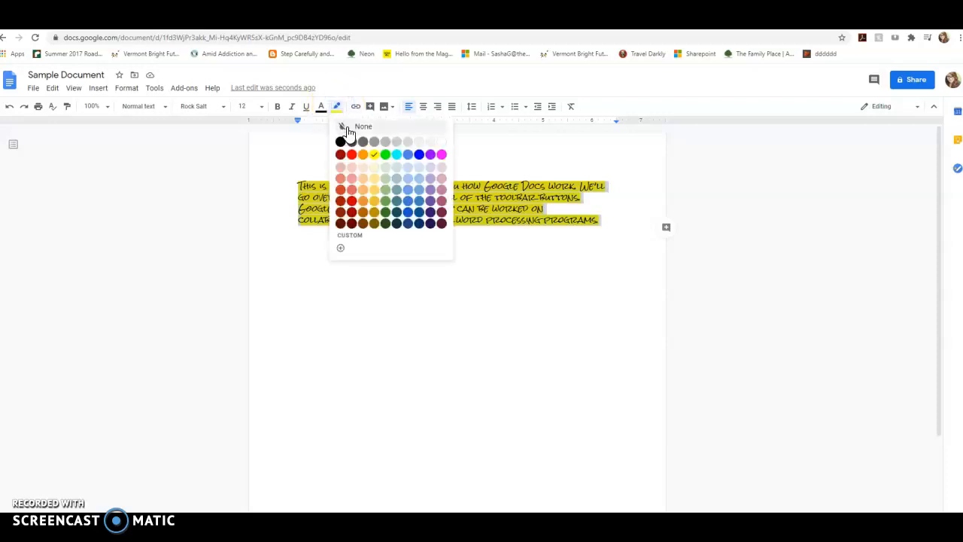
left_click(348, 127)
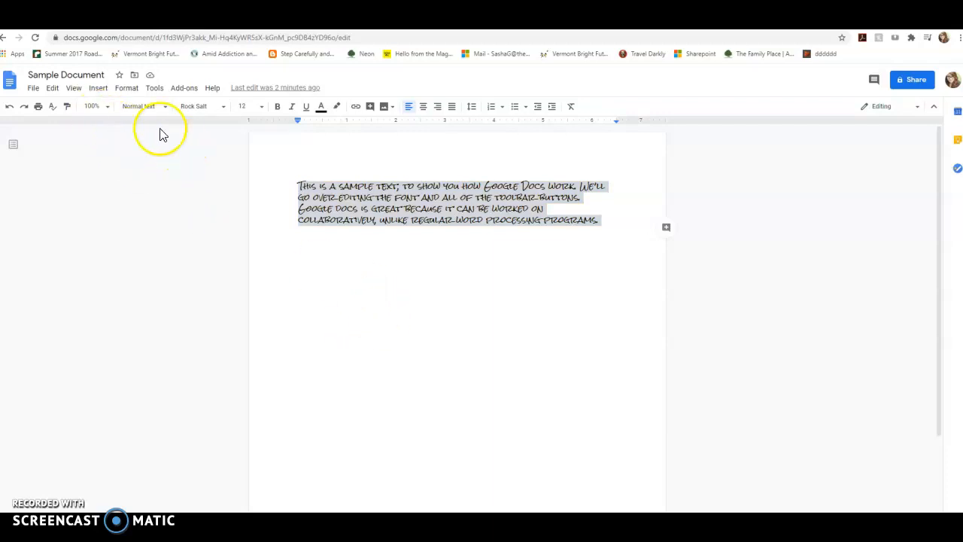
Step: Keep the selected paragraph in Rock Salt, update the Normal text style to match it, and deselect the text
left_click(201, 107)
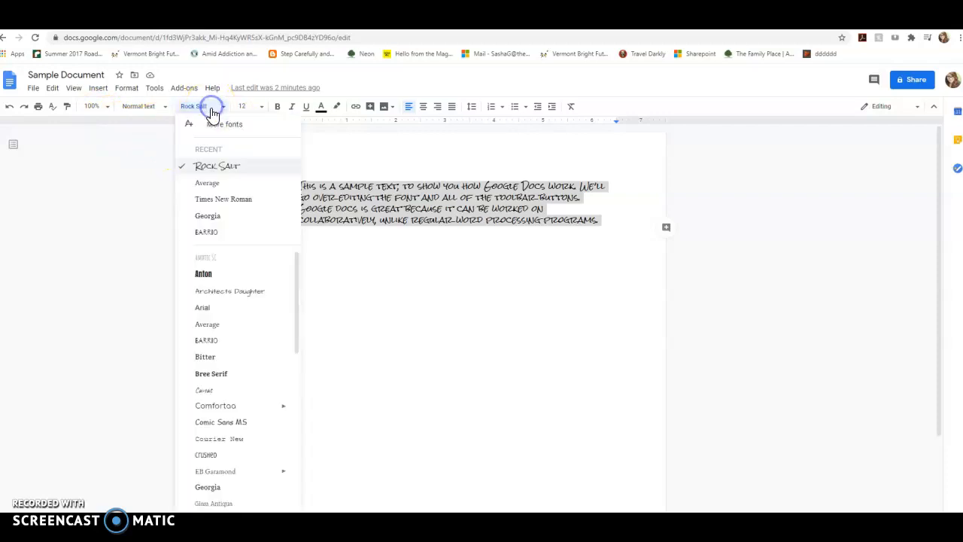
left_click(230, 171)
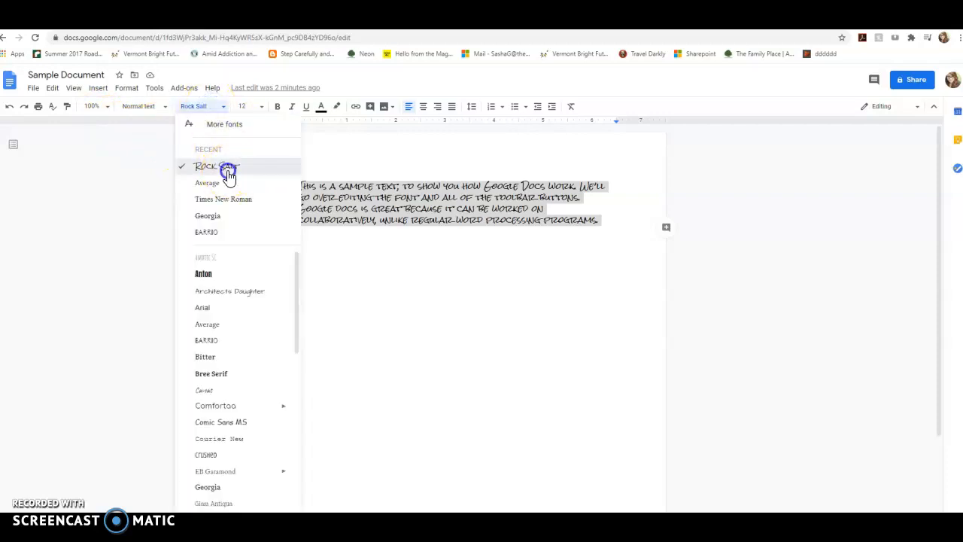
left_click(161, 107)
mouse_move(221, 139)
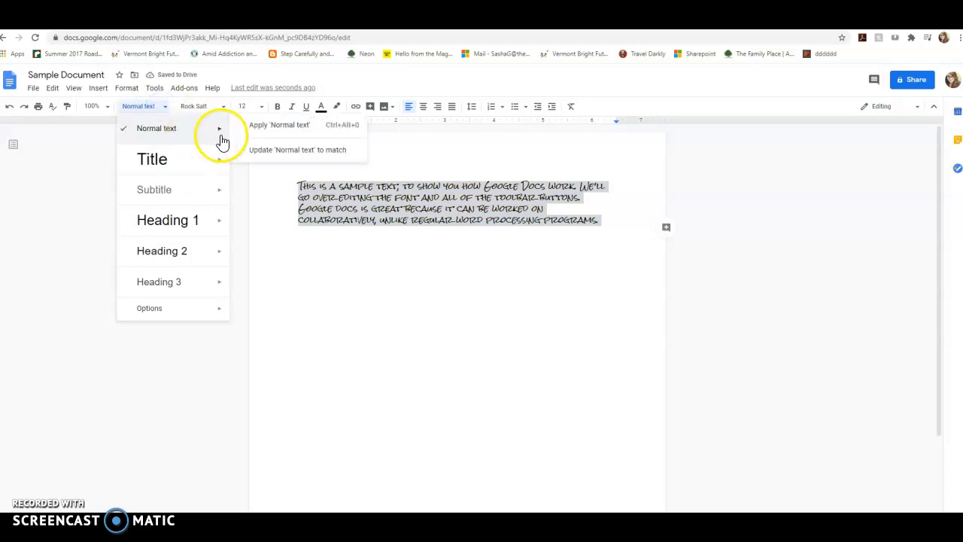
left_click(279, 150)
left_click(621, 230)
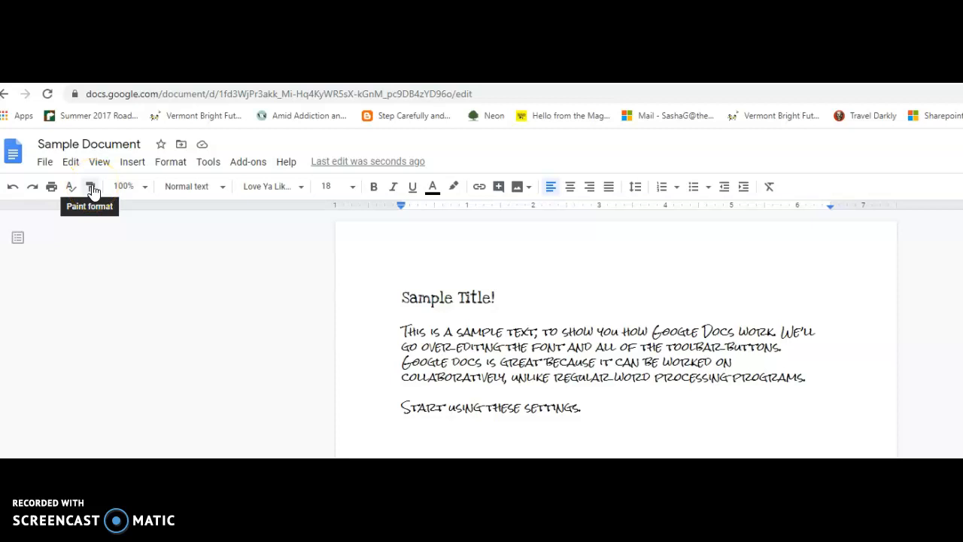
Step: Copy the formatting of "Sample Title!" with Paint format onto the opening words "This is a sample text"
left_click_drag(493, 298, 408, 291)
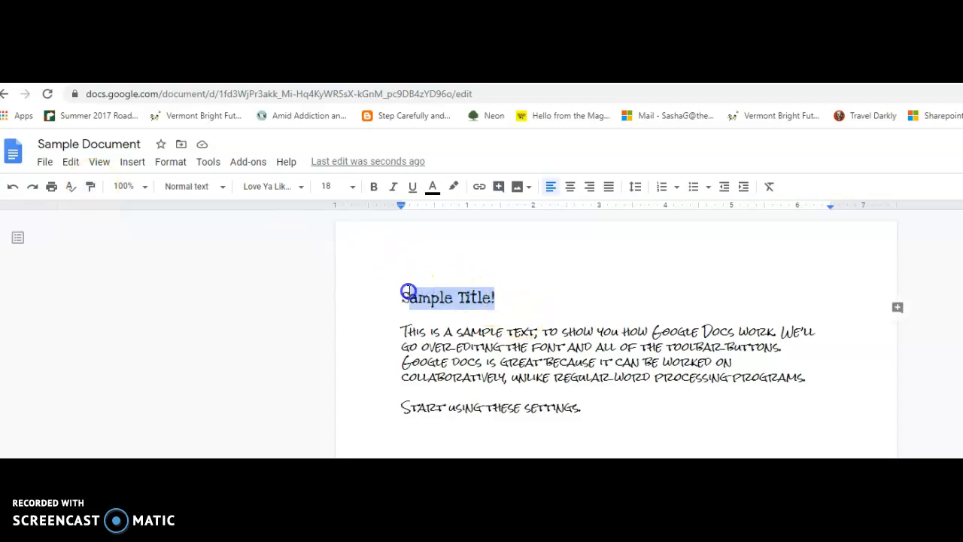
left_click(90, 186)
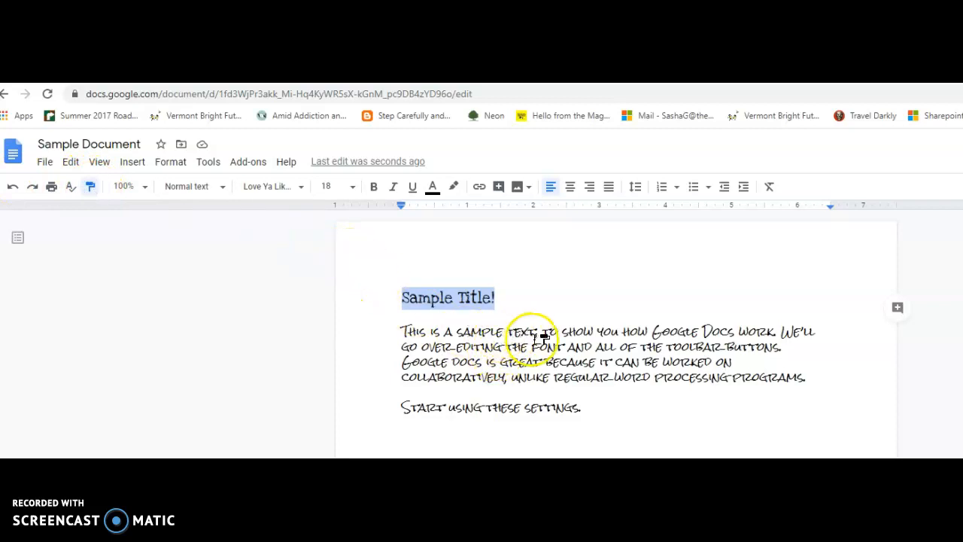
left_click_drag(529, 331, 403, 328)
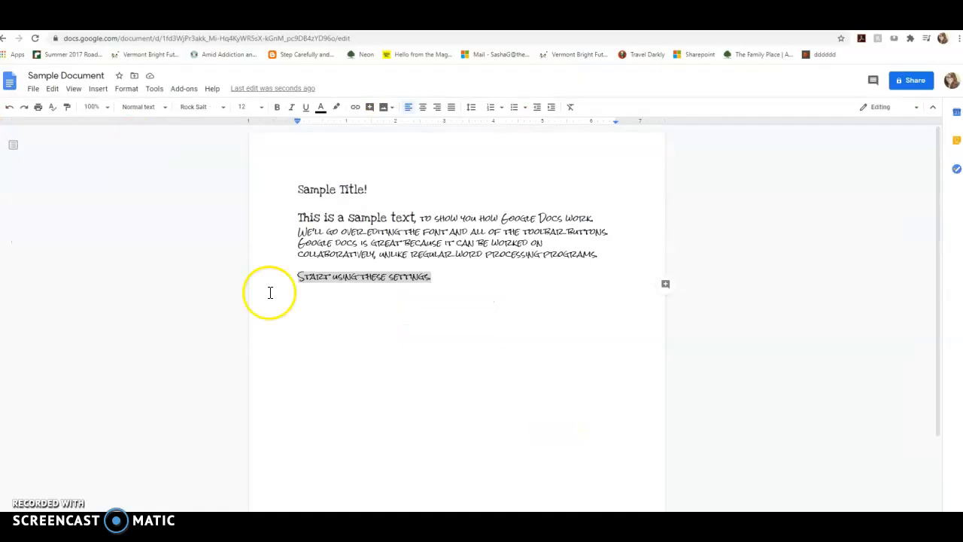
left_click(105, 109)
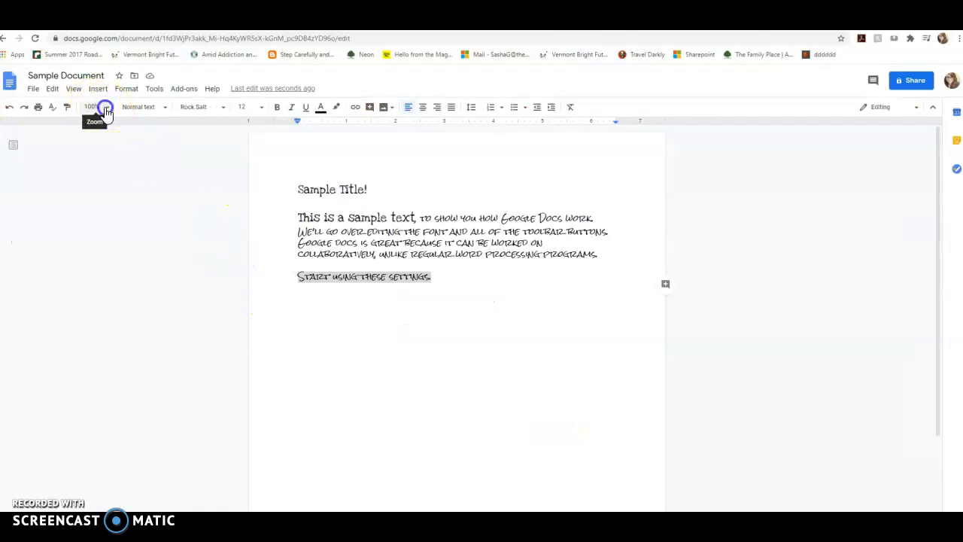
left_click(106, 109)
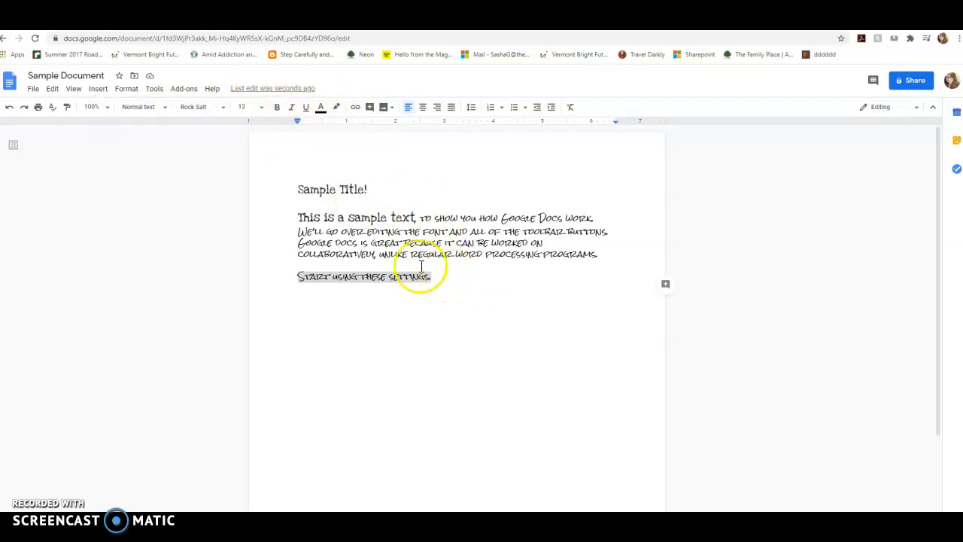
left_click(354, 110)
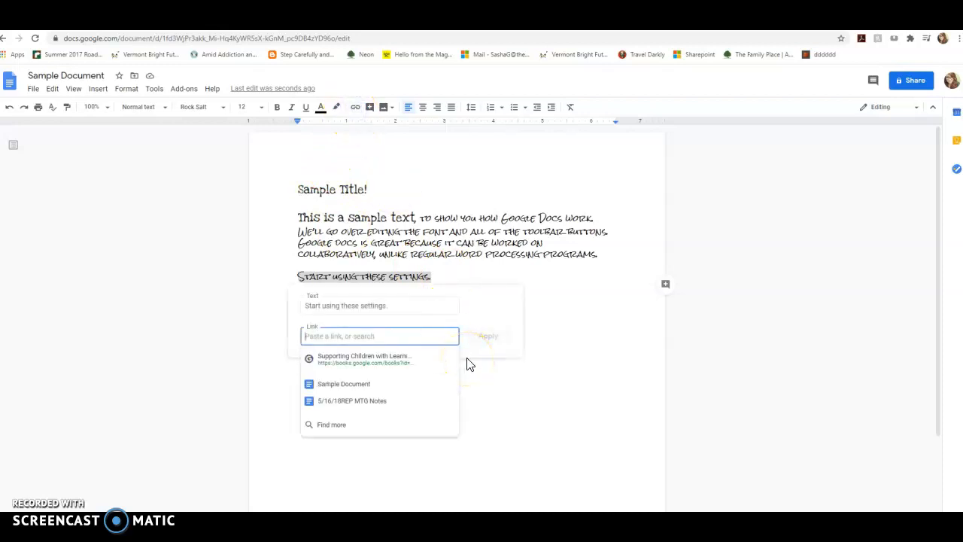
type("google.com")
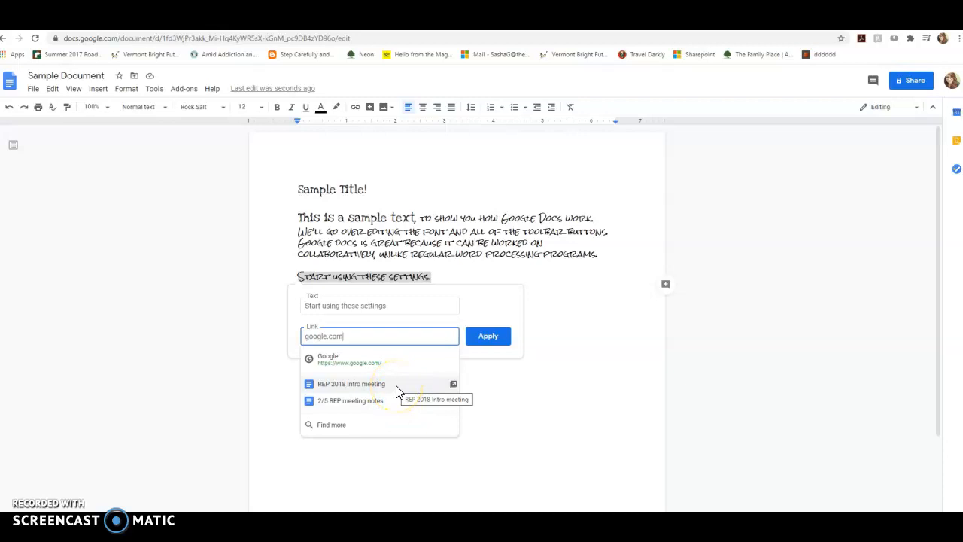
left_click(395, 362)
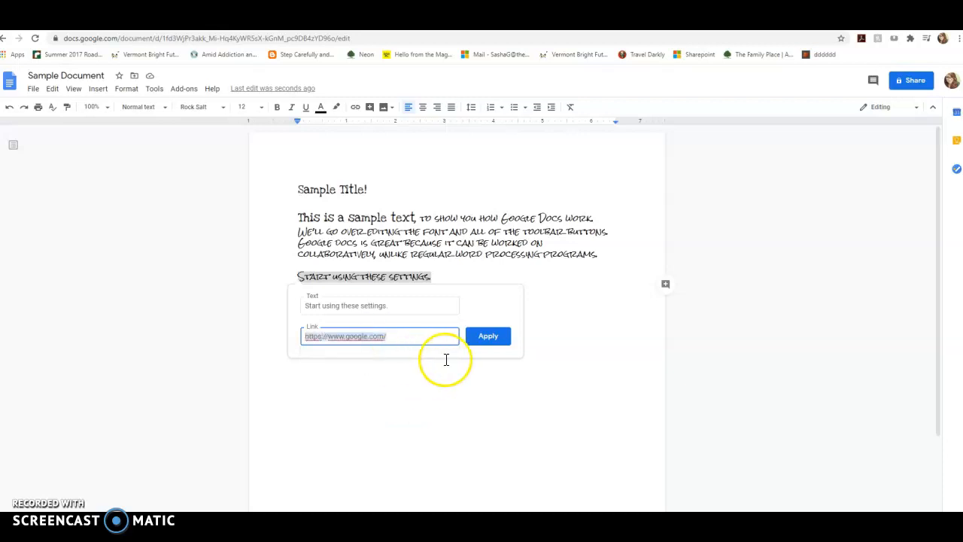
left_click(485, 340)
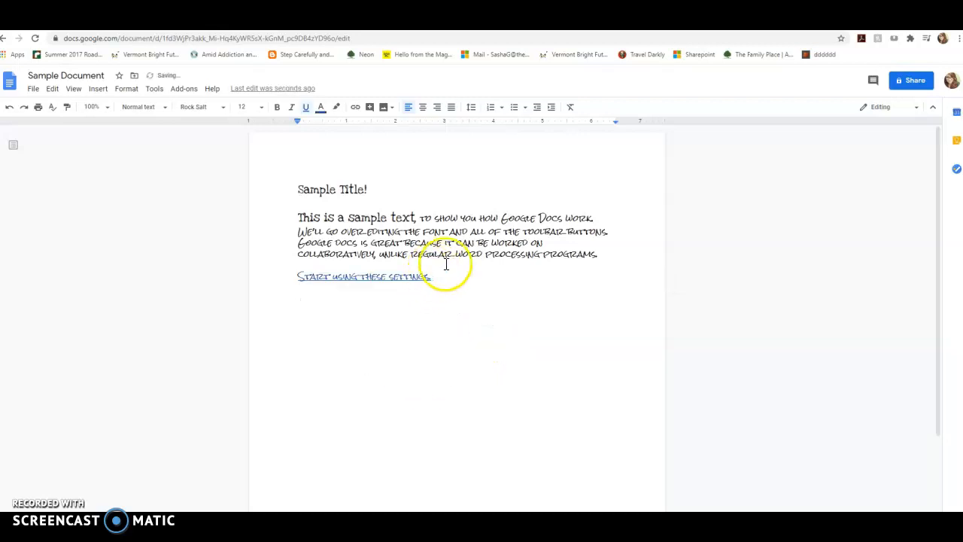
Step: Add the comment "These settings should be the same." to the word "settings"
left_click(371, 109)
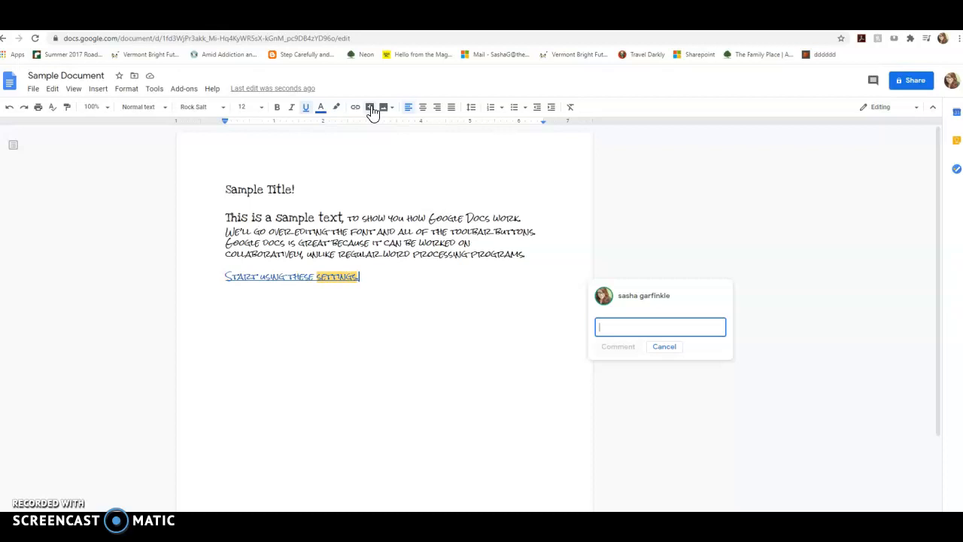
type("These settings should be the same.")
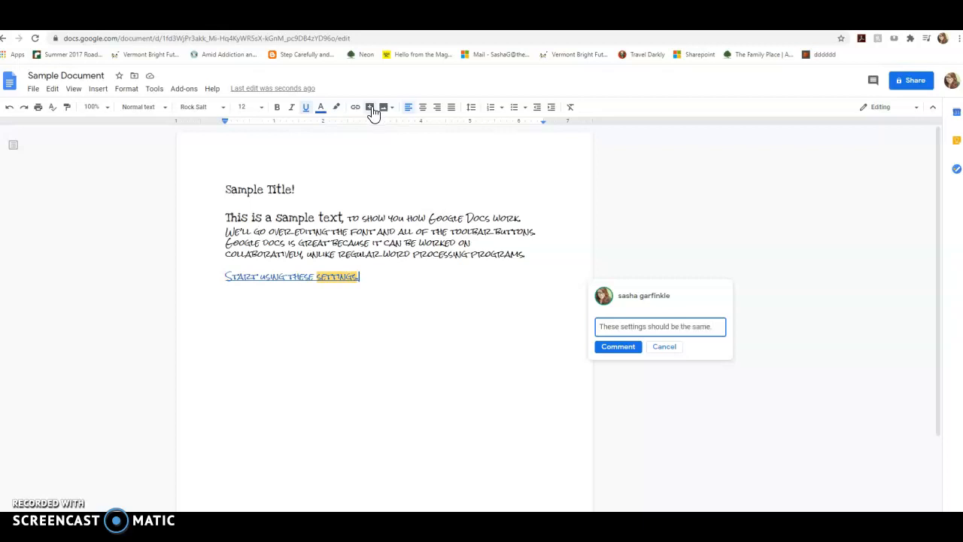
left_click(630, 346)
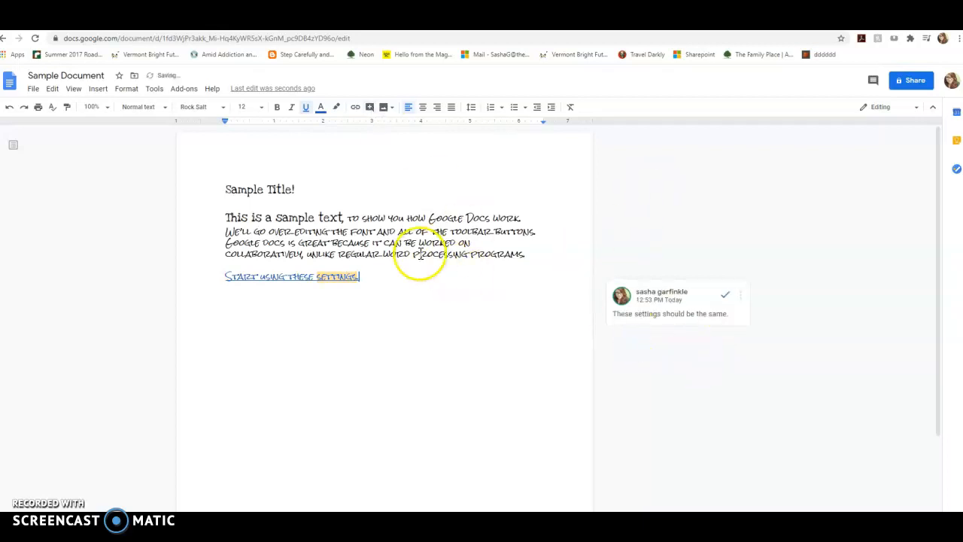
Step: Reply to the "settings" comment with a mention of the first suggested contact, and share the file with that person with Comment access
left_click(745, 295)
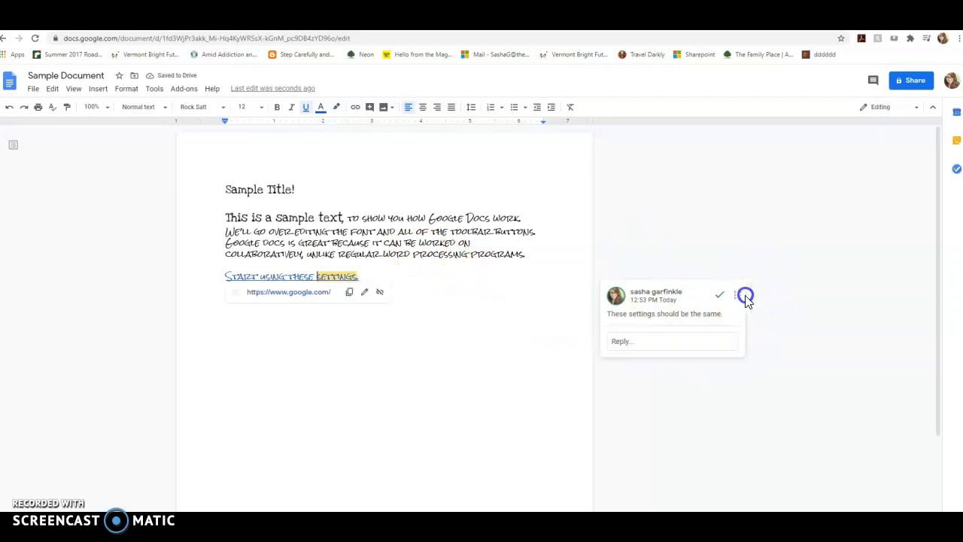
left_click(656, 342)
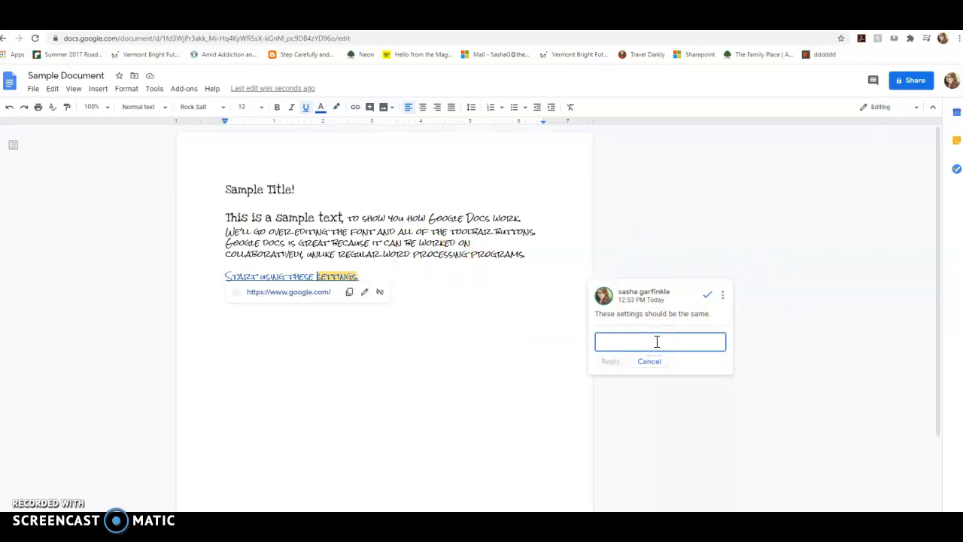
type("@")
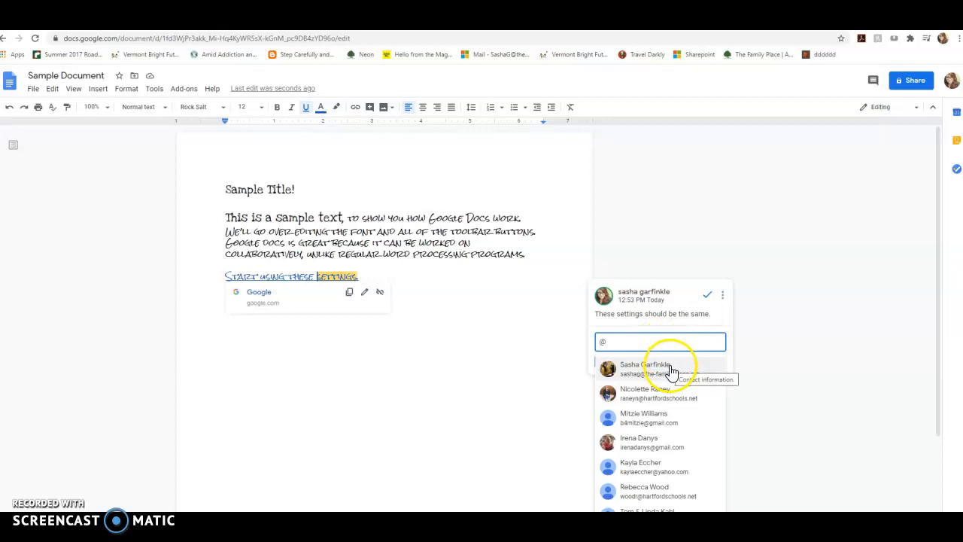
left_click(672, 372)
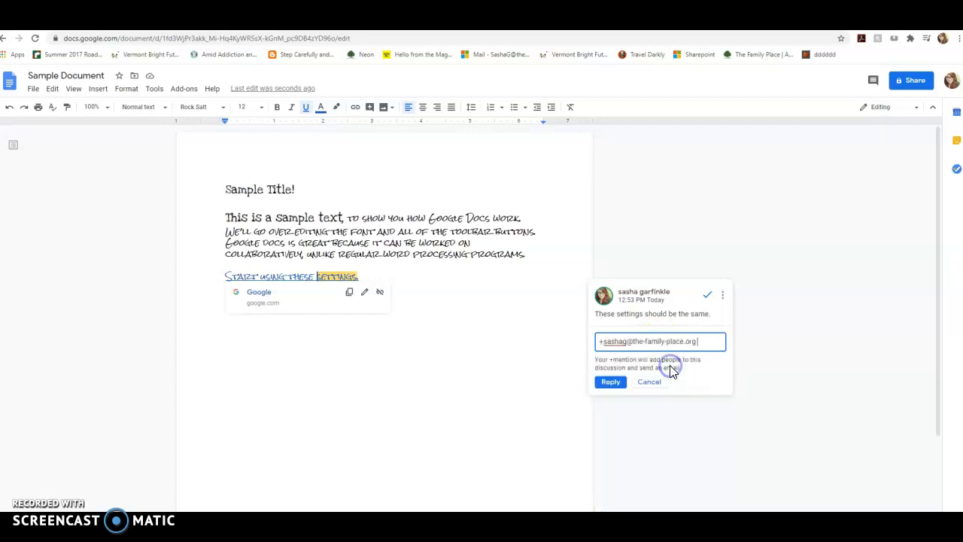
left_click(611, 382)
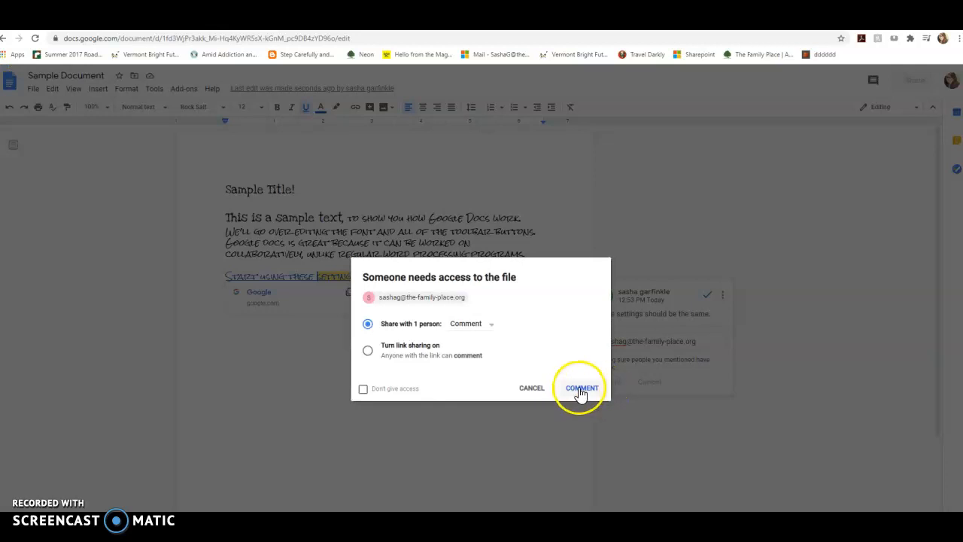
left_click(581, 392)
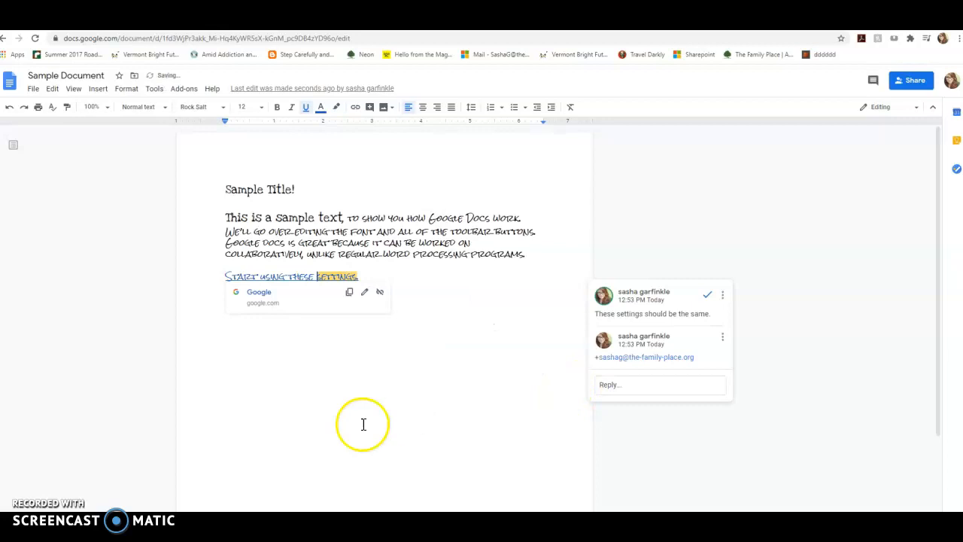
left_click(387, 366)
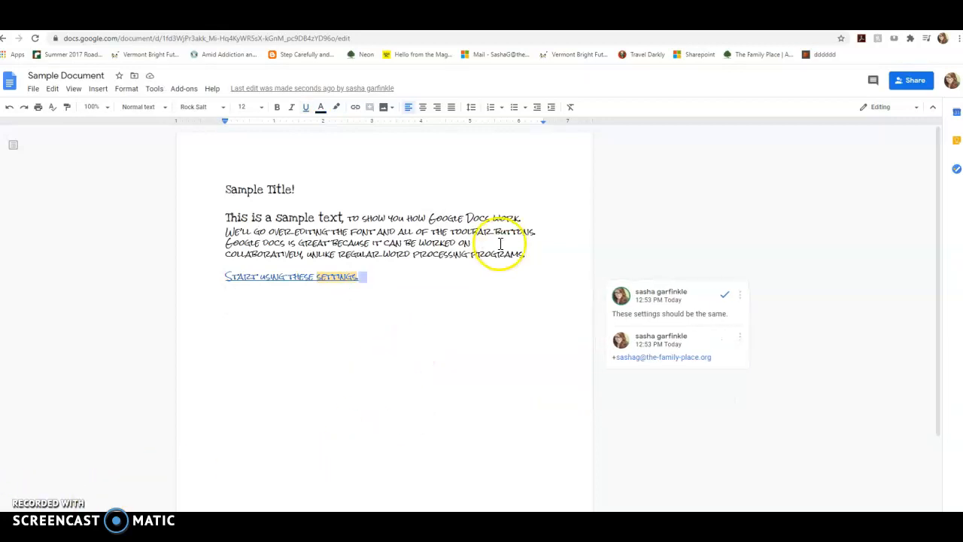
Step: Comment on "Google Docs work." with a mention of the first suggested contact and assign the comment to that person
left_click_drag(522, 218, 433, 220)
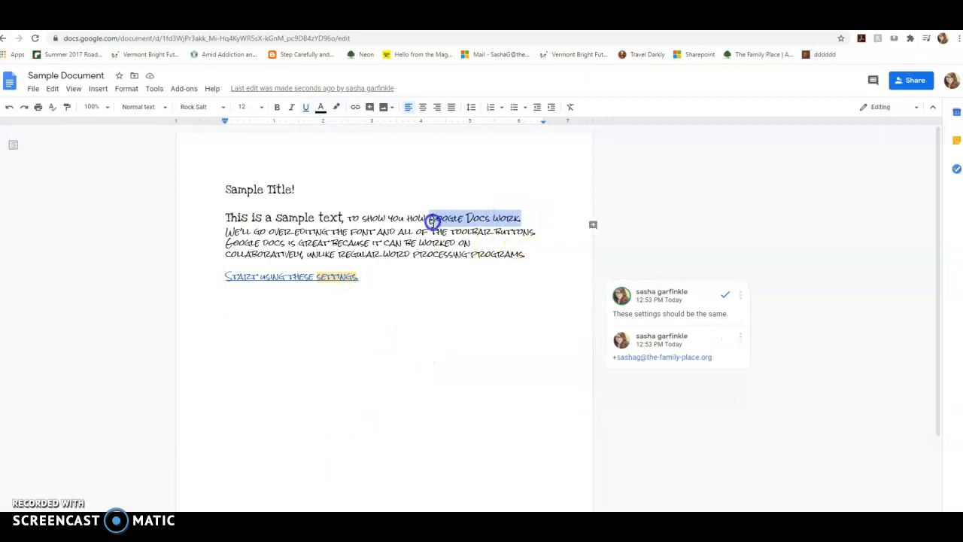
left_click(593, 224)
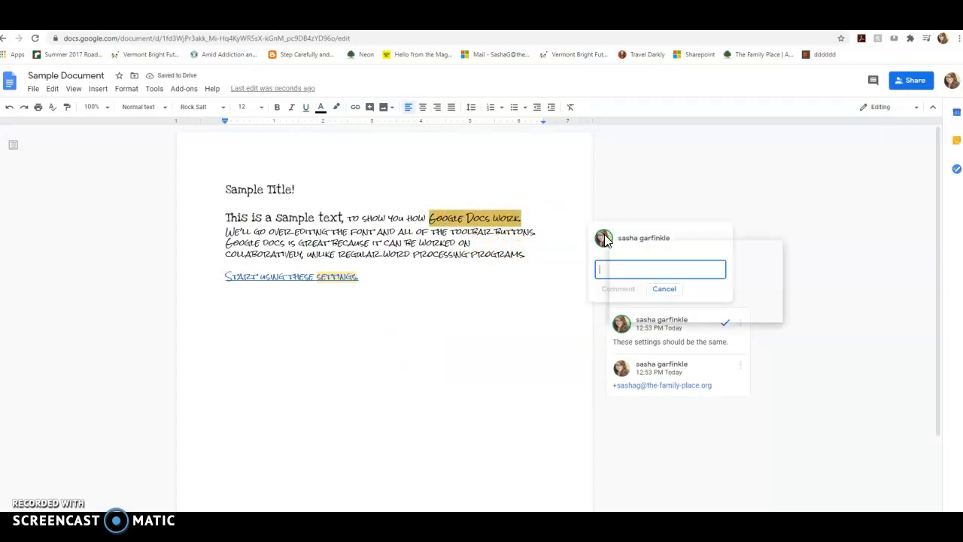
type("+")
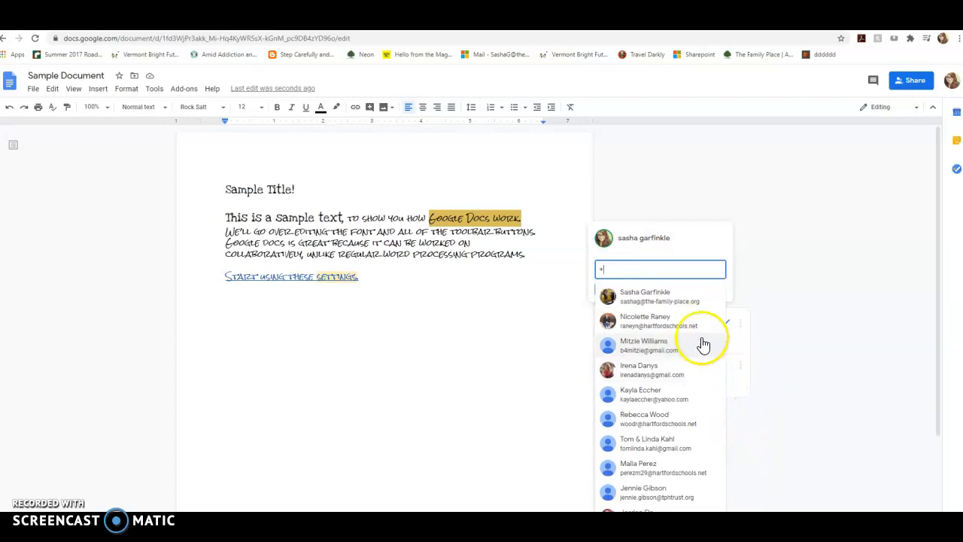
left_click(668, 304)
left_click(601, 292)
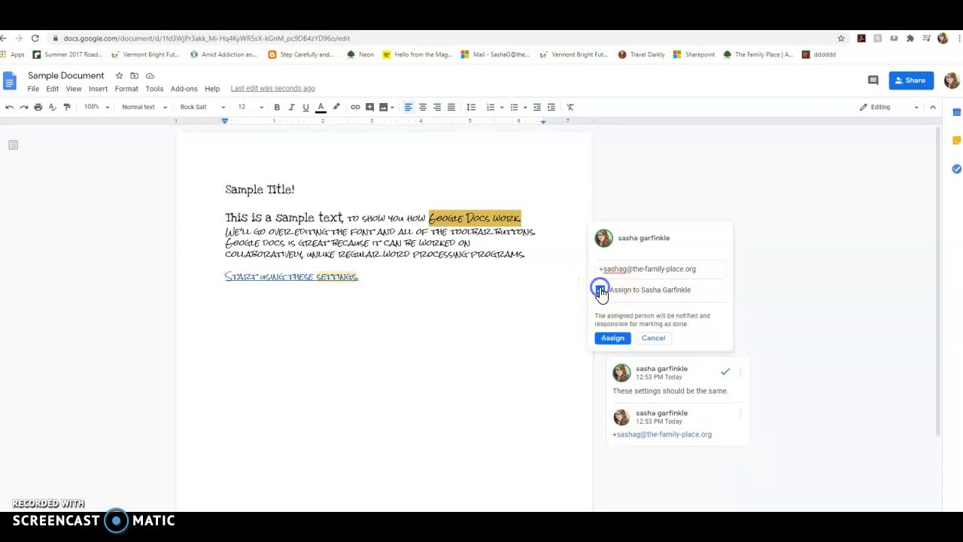
left_click(613, 338)
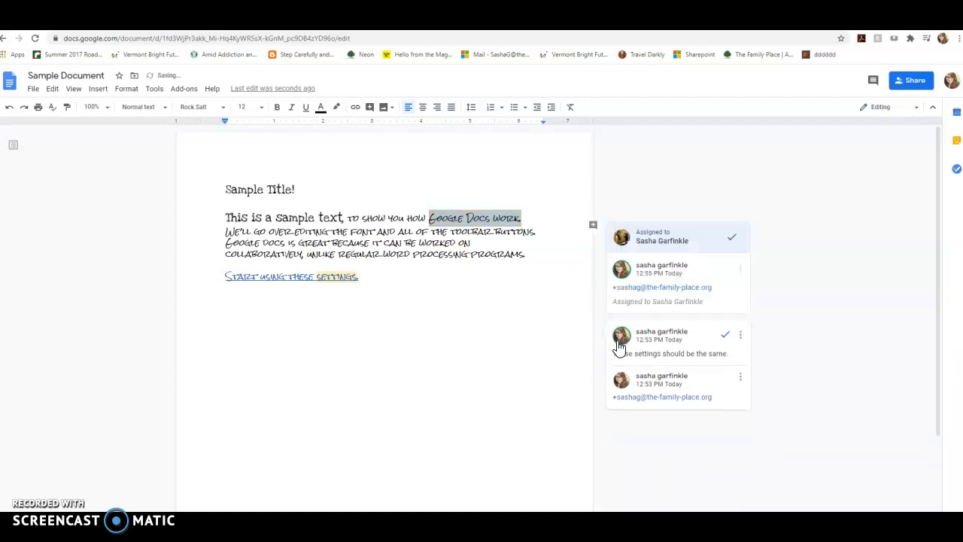
left_click(620, 345)
left_click(307, 369)
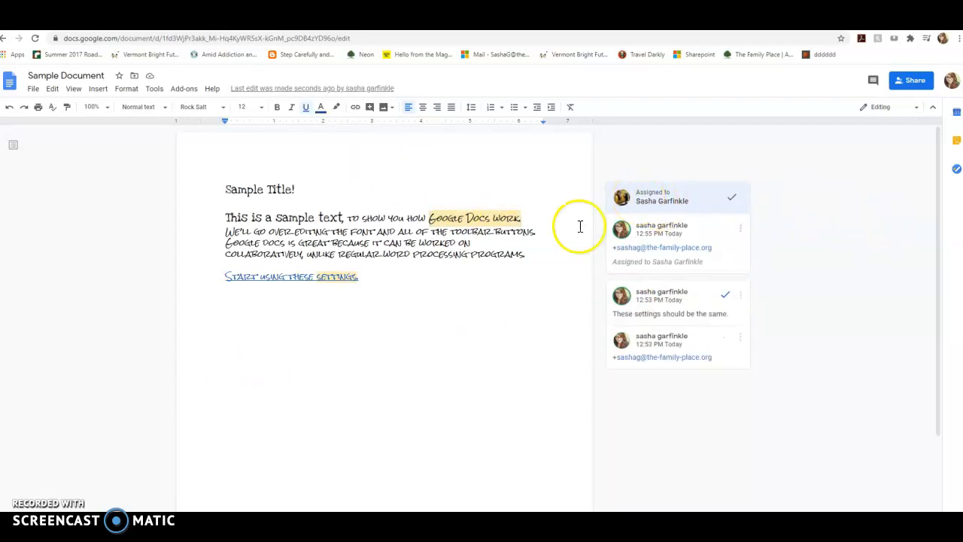
Step: Look through the document's comment history and close it
left_click(873, 83)
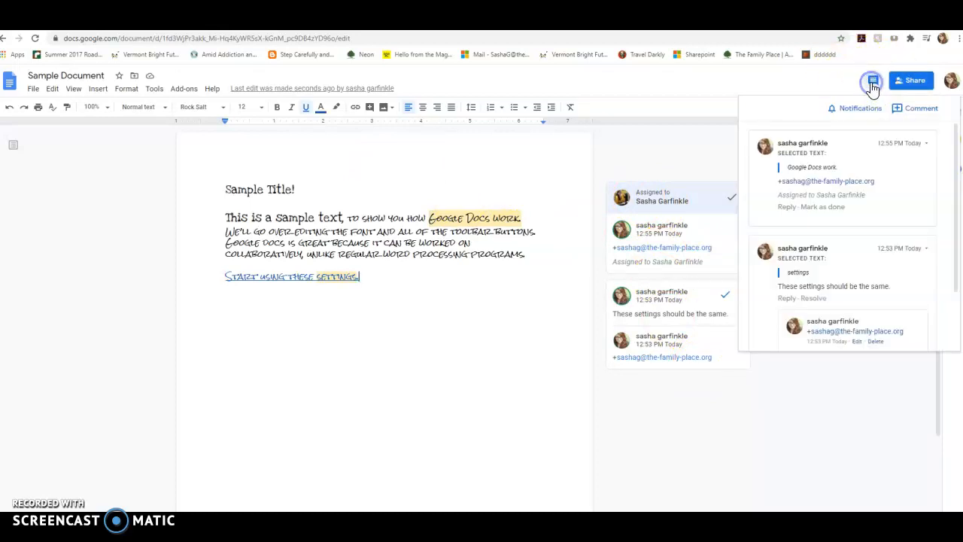
left_click(877, 274)
scroll(881, 284, "up", 2)
left_click(386, 142)
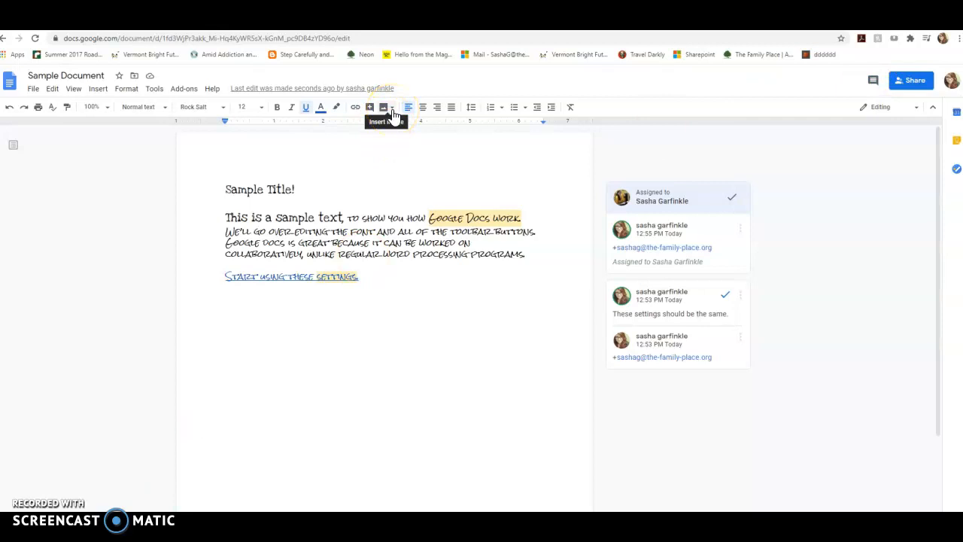
Step: Insert the first recent photo from Google Drive after the linked "Start using these settings" line
left_click(391, 111)
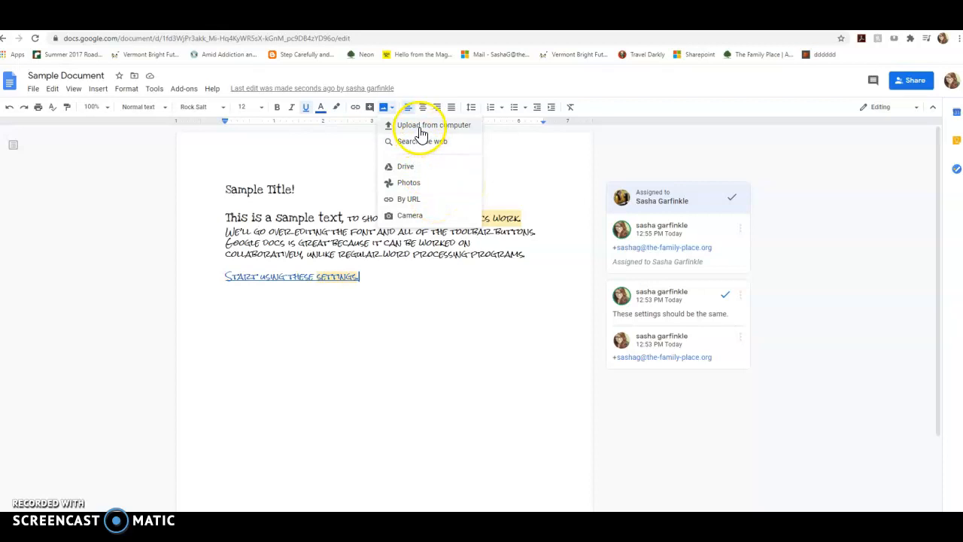
left_click(428, 167)
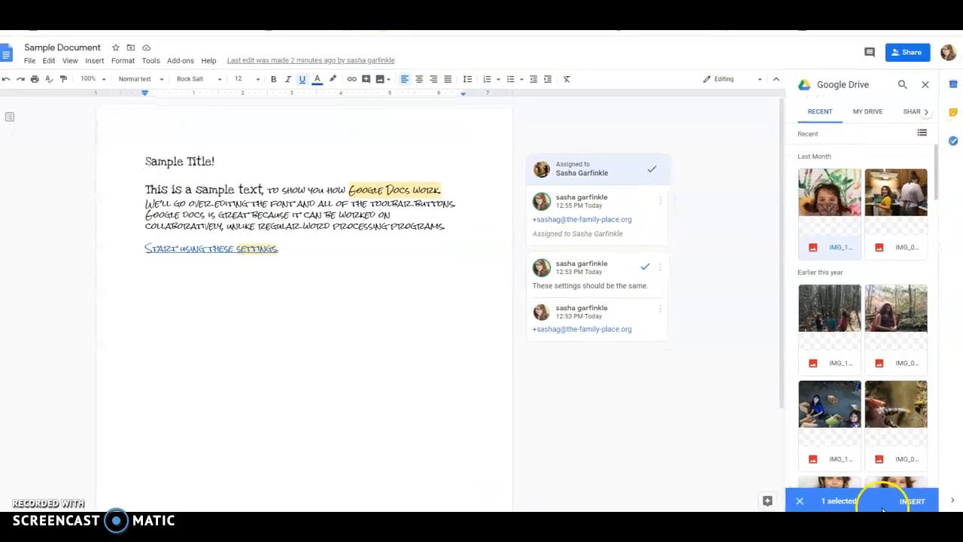
left_click(820, 214)
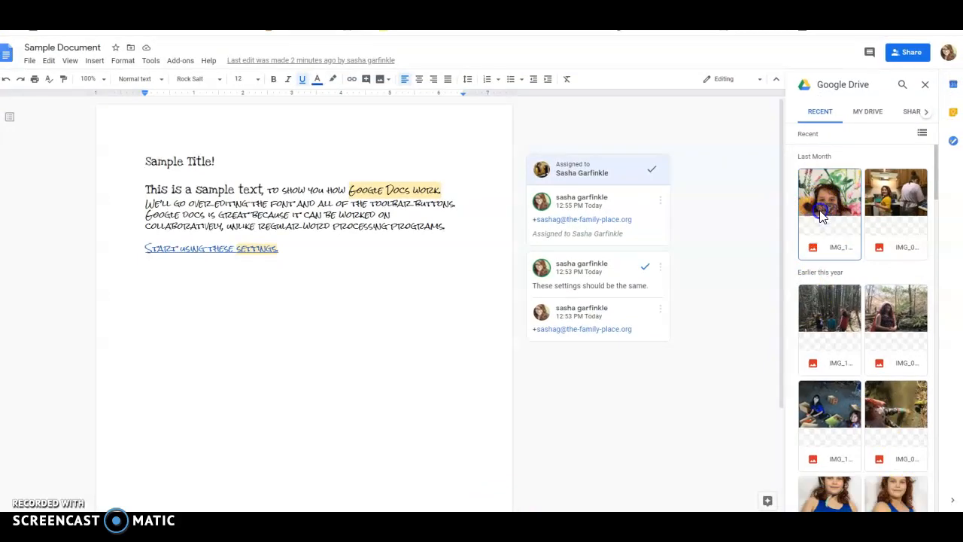
left_click(822, 216)
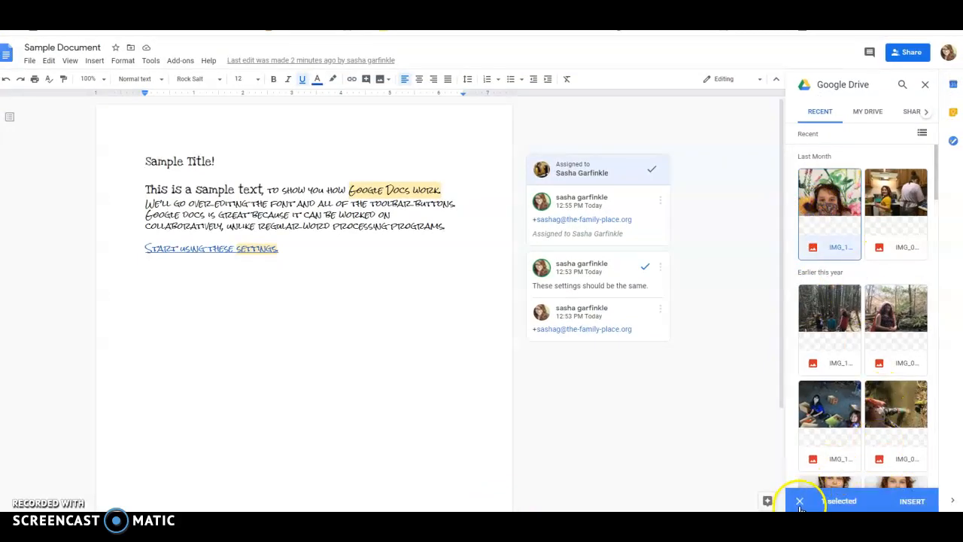
left_click(911, 501)
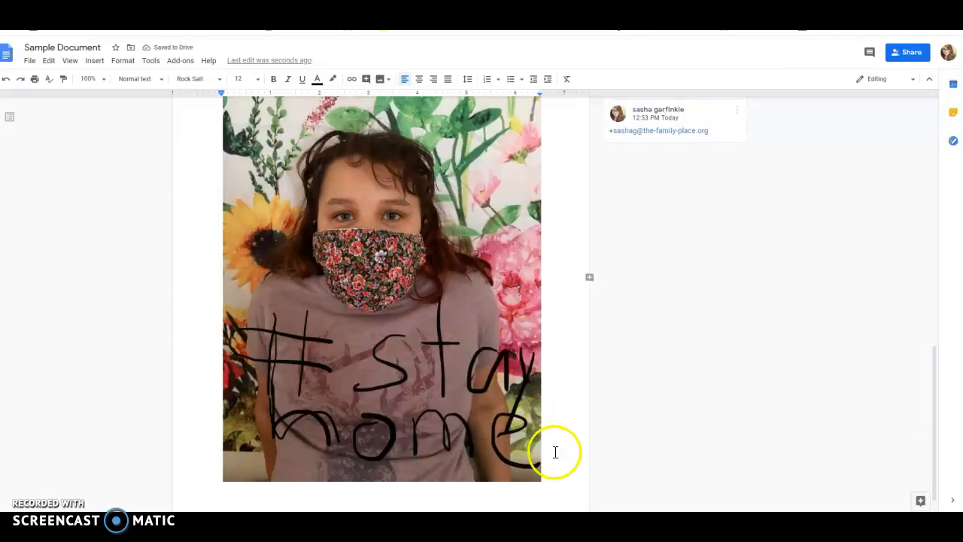
Step: Search the web for "face mask" images from within the document, browse the results, and close the image search without inserting one
scroll(554, 449, "up", 3)
scroll(557, 450, "up", 10)
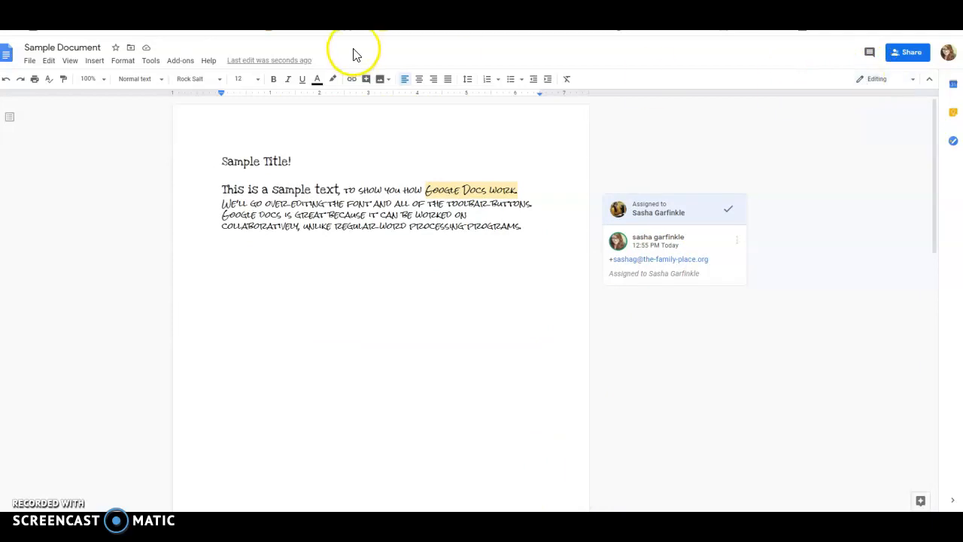
left_click(388, 83)
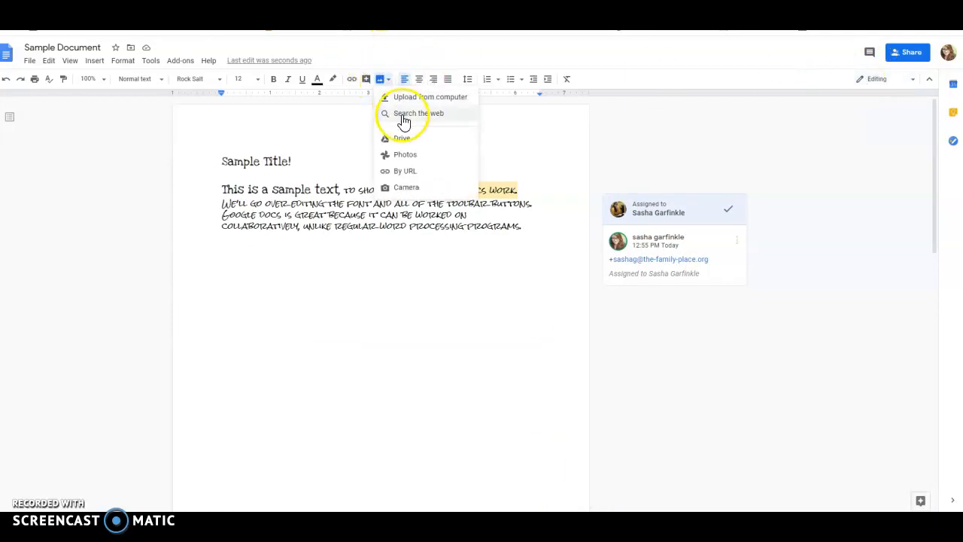
left_click(402, 114)
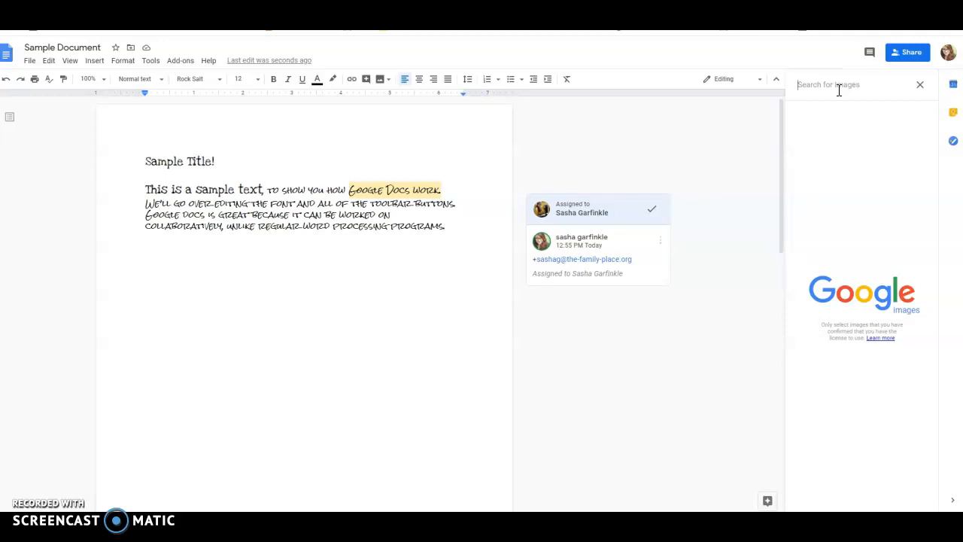
type("face mask")
key("Return")
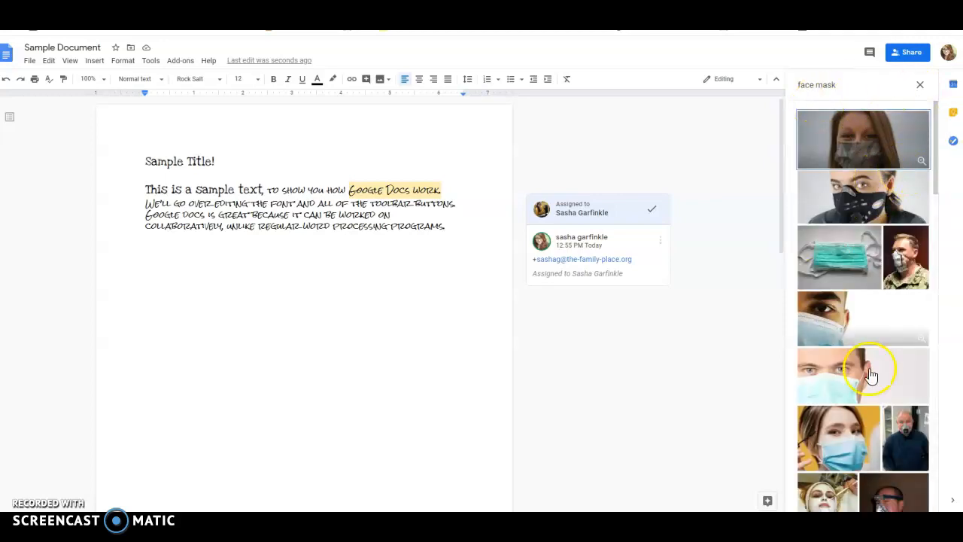
scroll(873, 301, "down", 10)
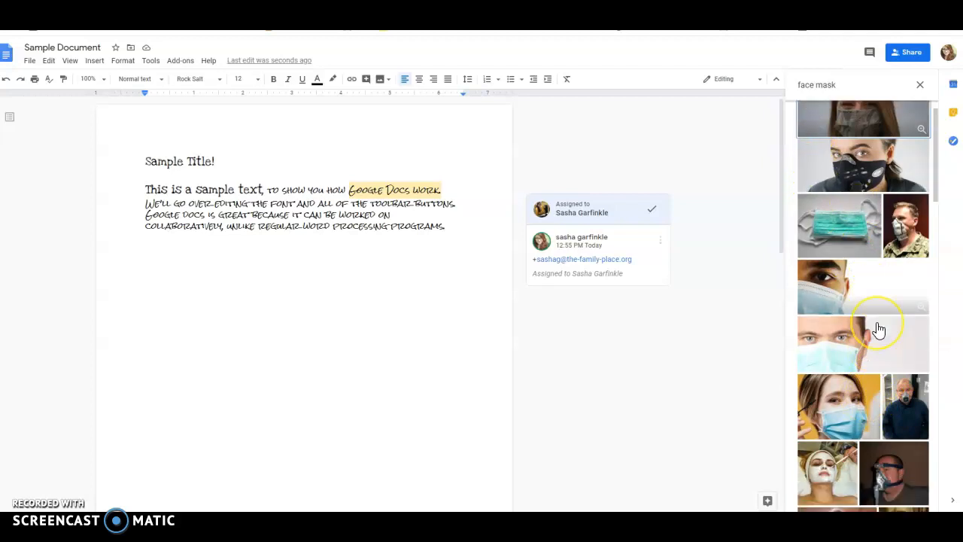
scroll(905, 218, "up", 10)
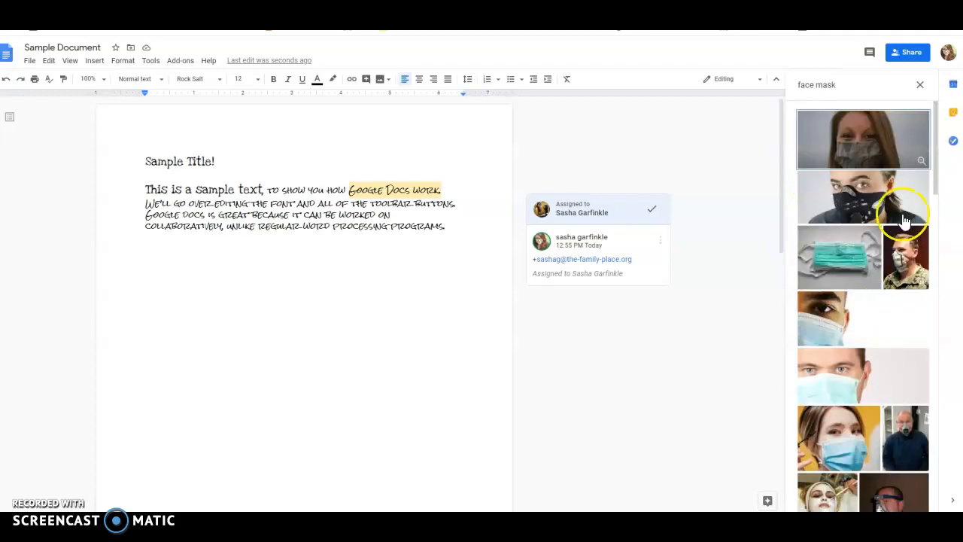
left_click(919, 85)
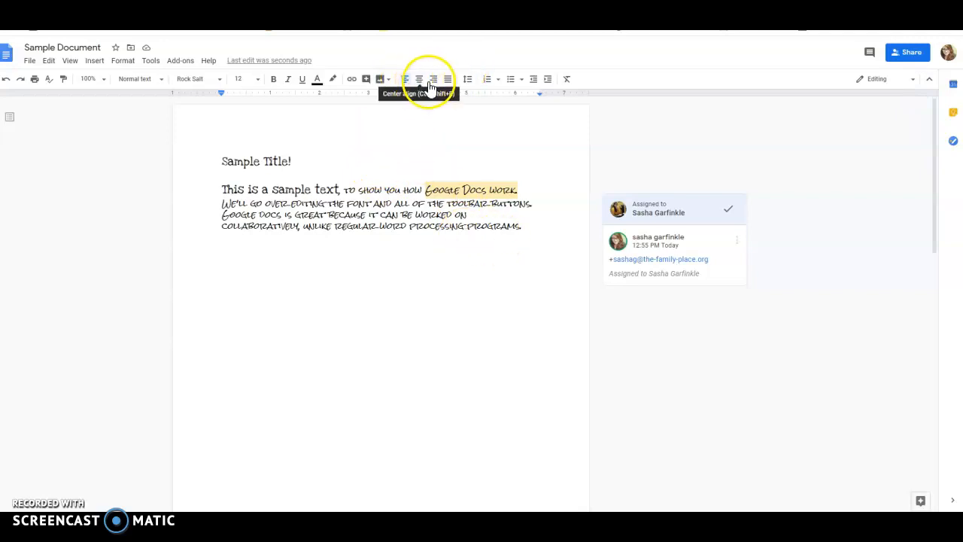
Step: Look through the line spacing, numbered list and bulleted list options without applying any
left_click(467, 81)
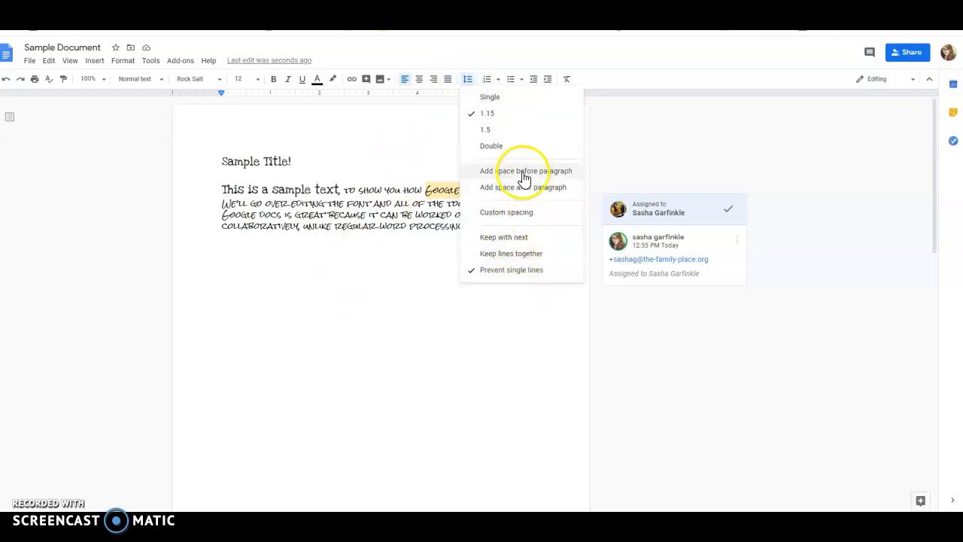
left_click(498, 79)
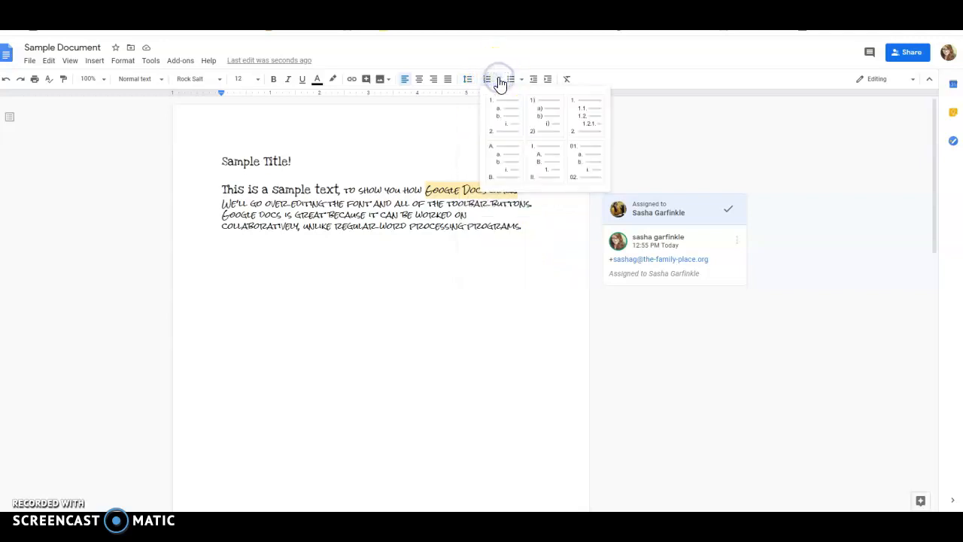
left_click(521, 80)
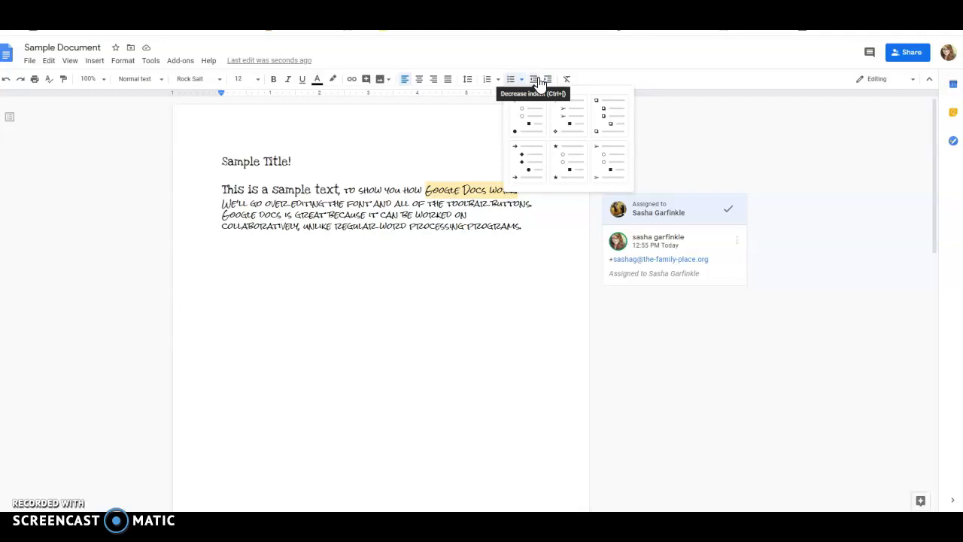
left_click(548, 81)
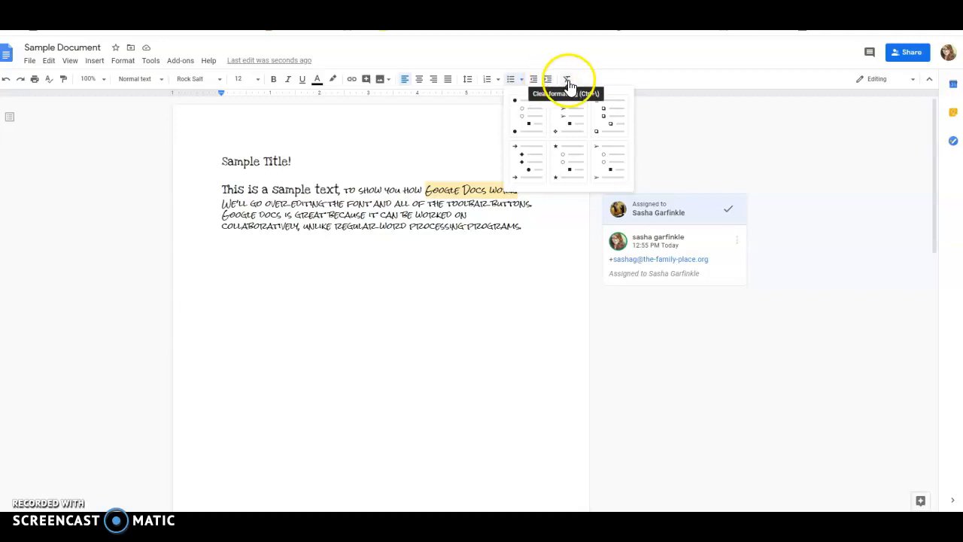
left_click(527, 193)
Step: Try clearing the formatting of the paragraph's last sentence, starting "Google docs is great"
left_click_drag(520, 228, 221, 212)
left_click(567, 78)
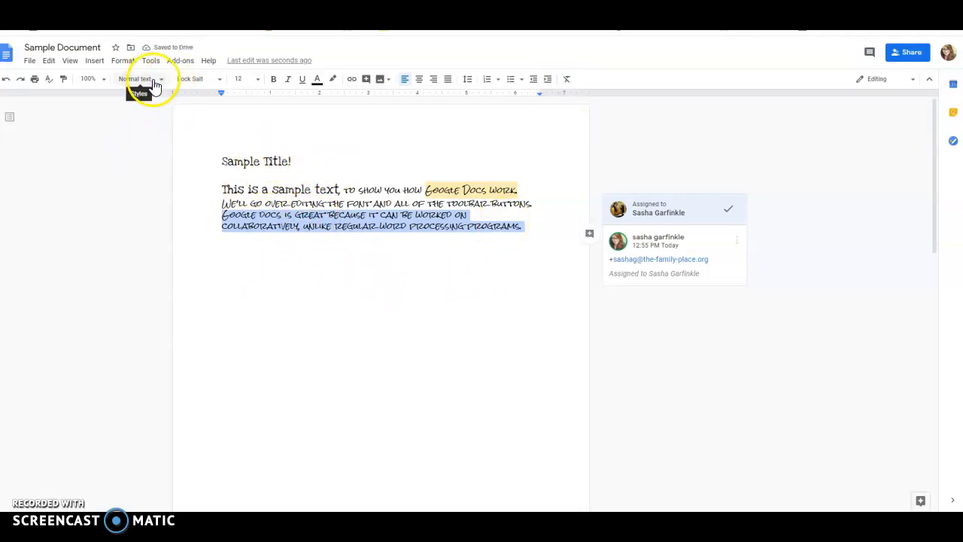
left_click(34, 498)
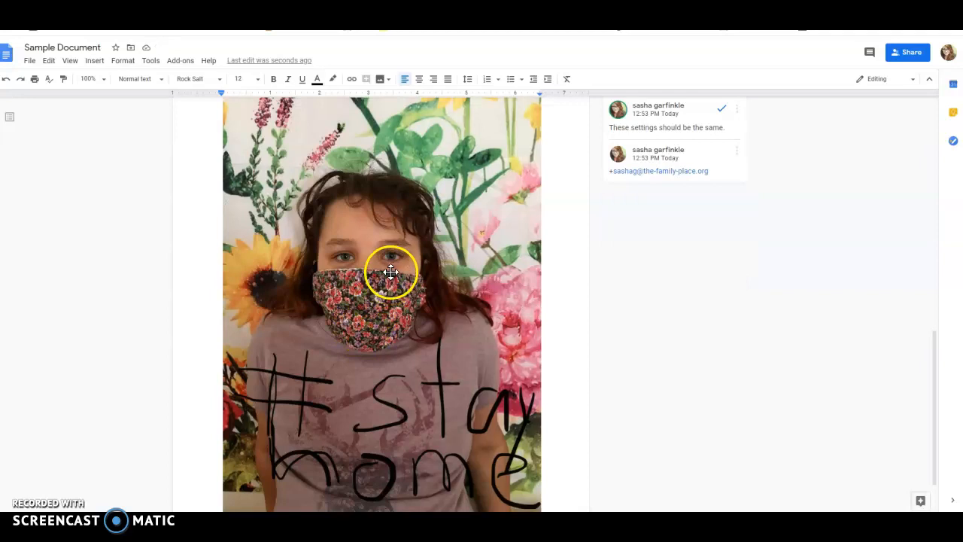
Step: Crop a narrow strip off the top edge of the inserted photo
left_click(390, 272)
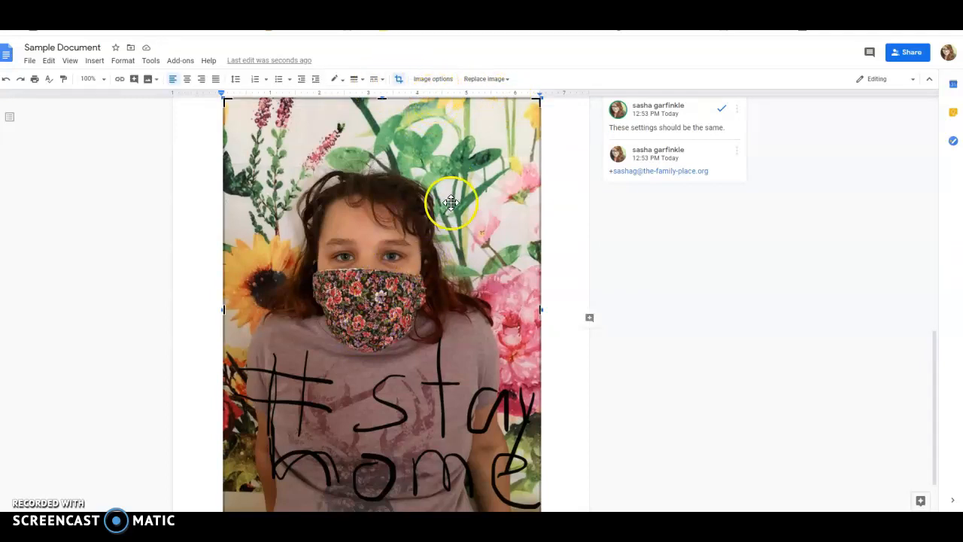
scroll(450, 201, "up", 1)
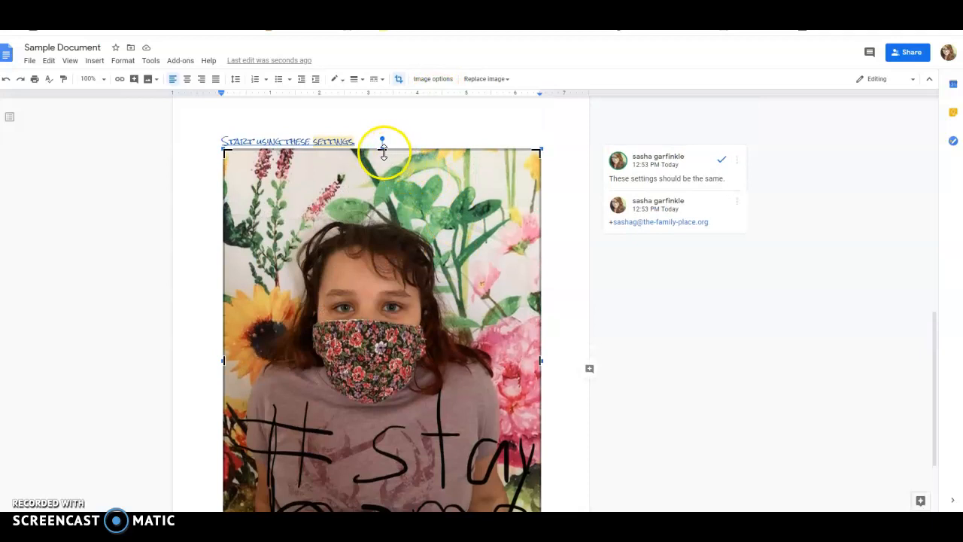
left_click_drag(384, 151, 394, 176)
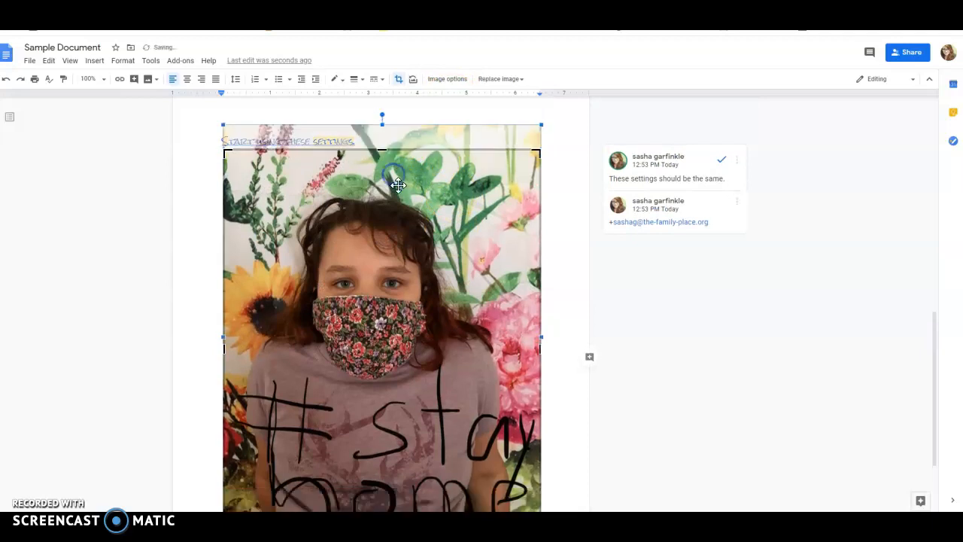
Step: Examine the photo's Size & Rotation and Text Wrapping image options
left_click(460, 84)
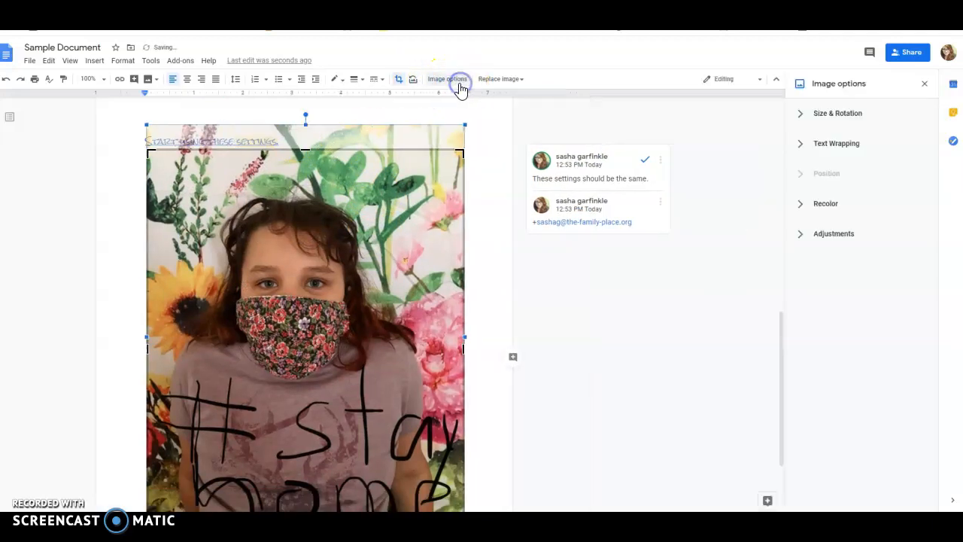
left_click(901, 121)
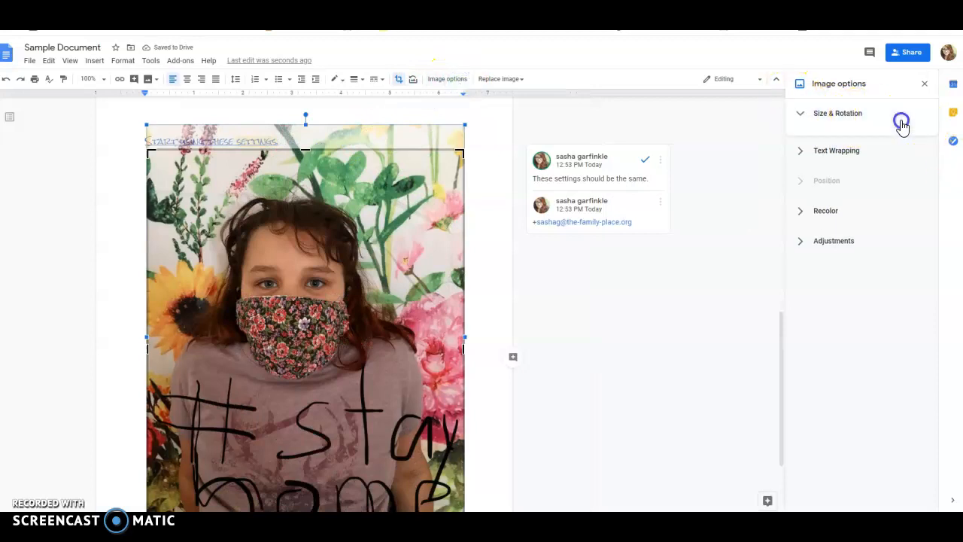
left_click(865, 324)
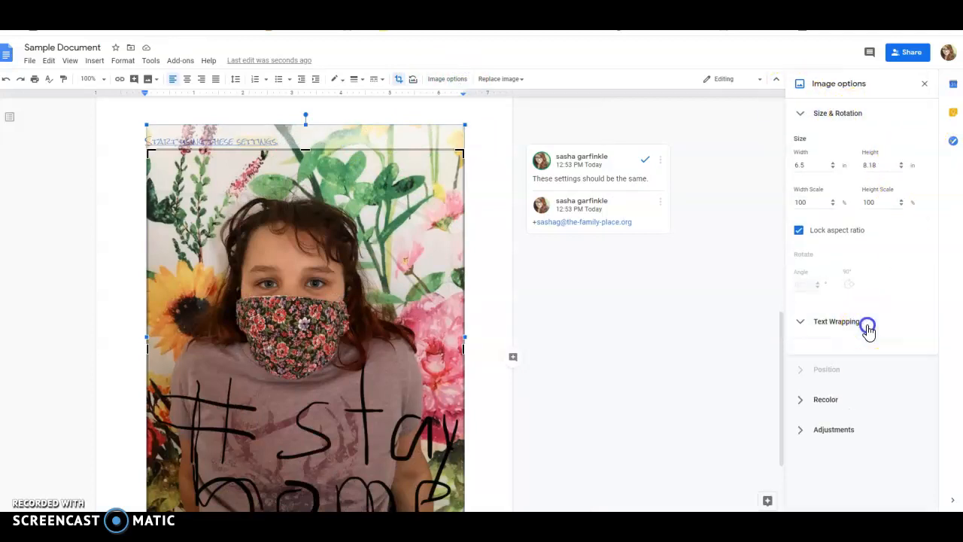
scroll(875, 343, "down", 2)
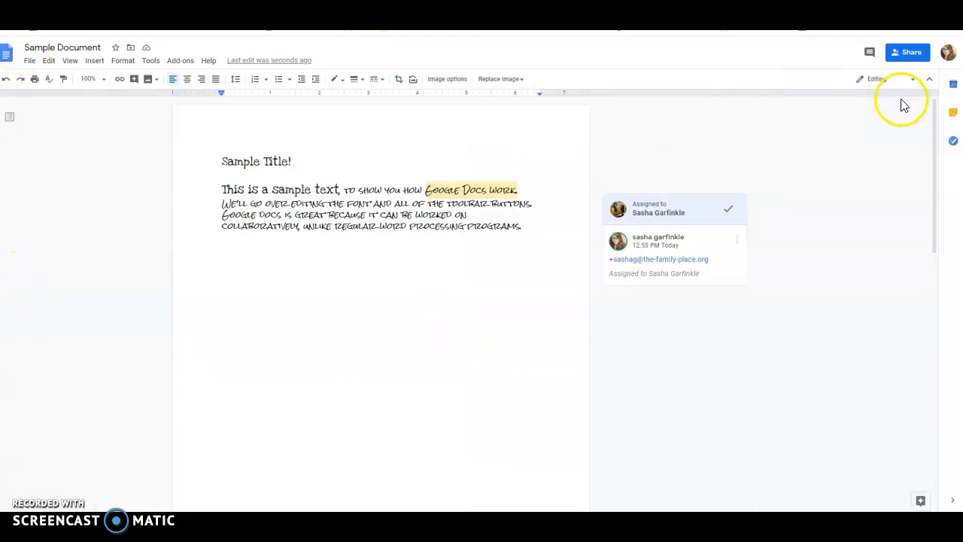
Step: Switch the document from Editing mode to Suggesting mode
left_click(913, 78)
left_click(913, 78)
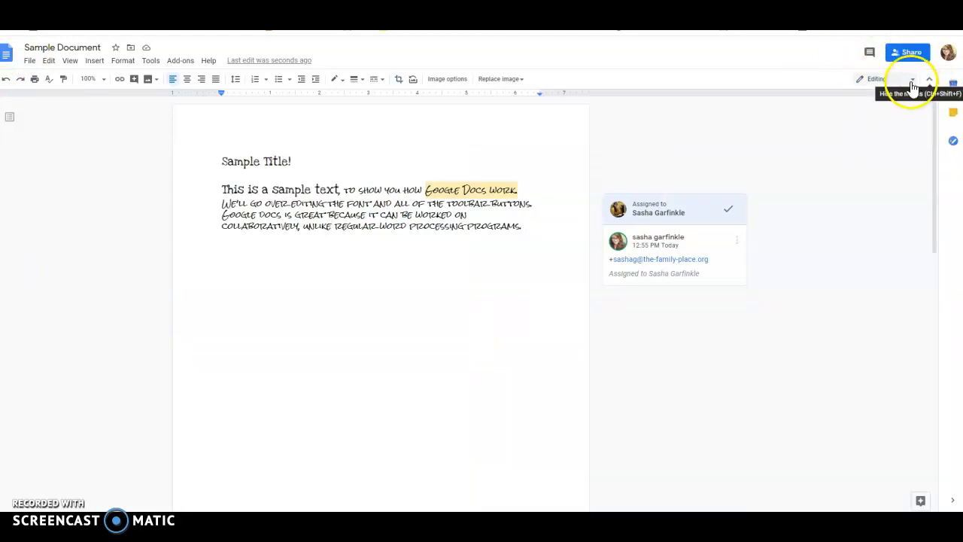
left_click(912, 81)
left_click(916, 127)
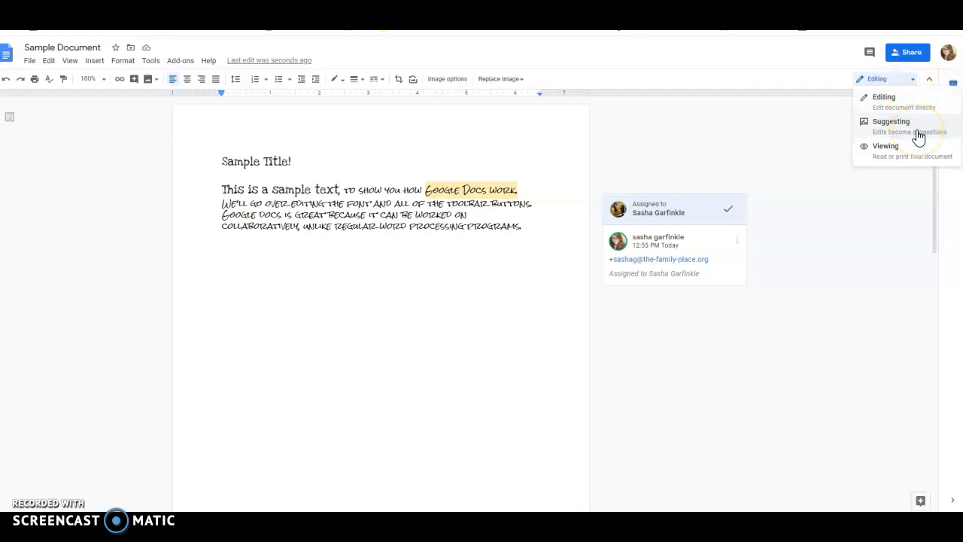
left_click(911, 154)
left_click(910, 134)
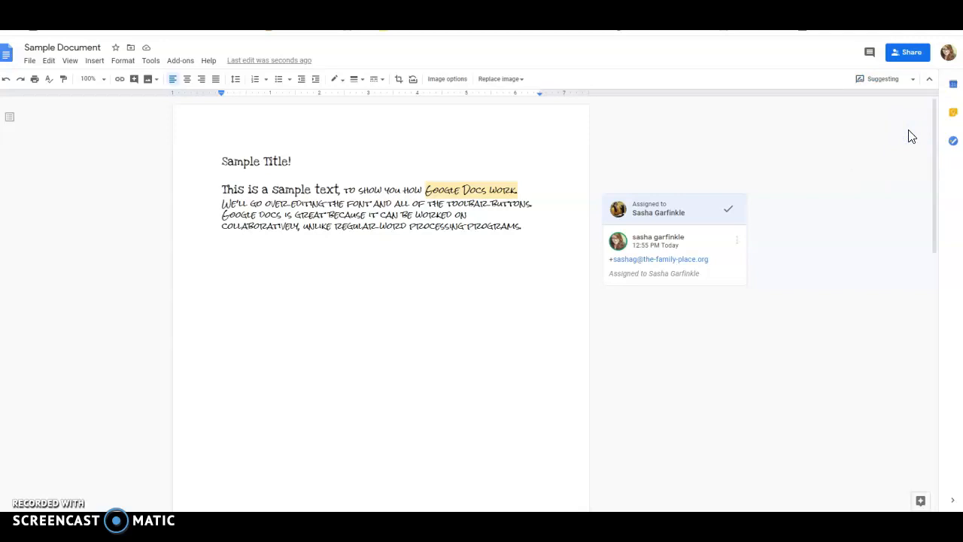
Step: Add "This is a suggestion." as a suggested new line below the sample paragraph
left_click(544, 228)
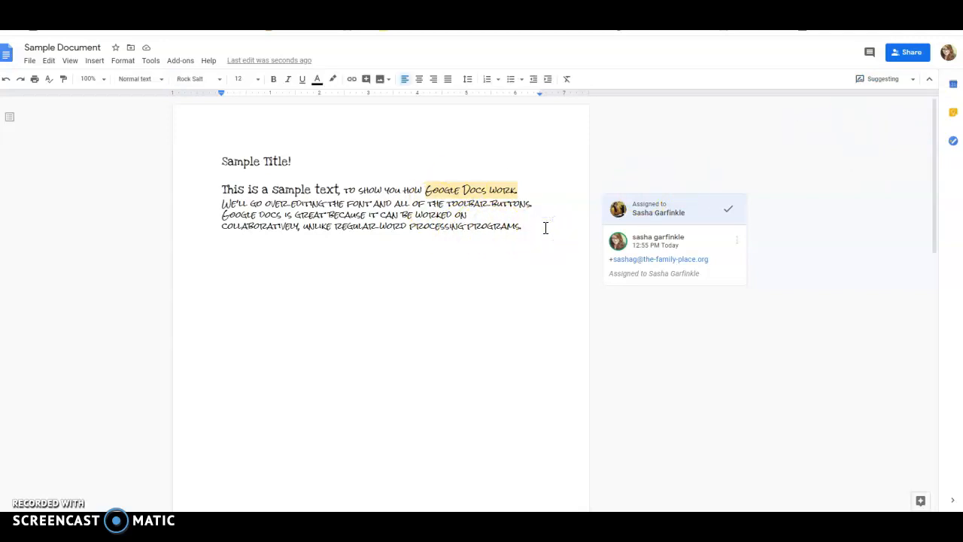
key("Return")
type("This is")
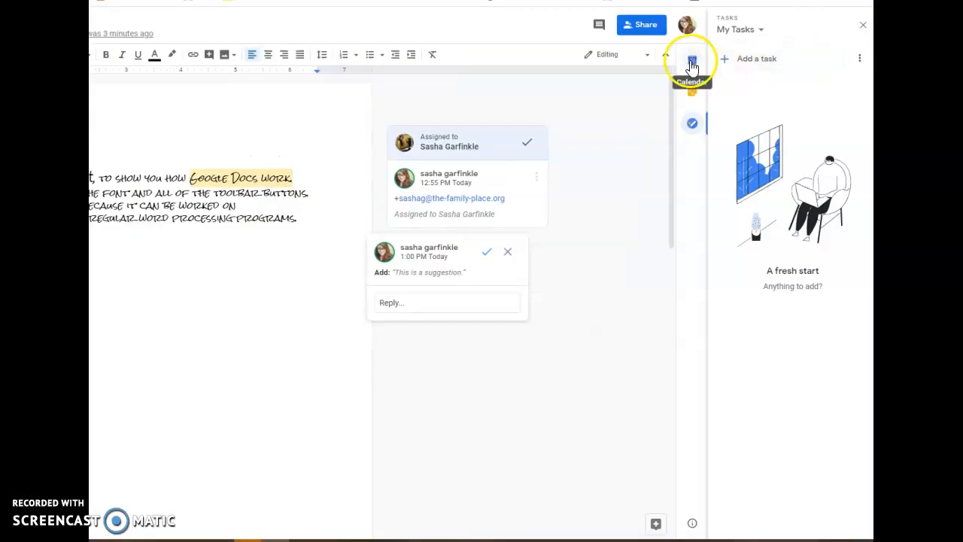
Step: Close Tasks and create a calendar event titled "Sample Document" for Mon, Jul 6, from 2 to 3pm
left_click(859, 28)
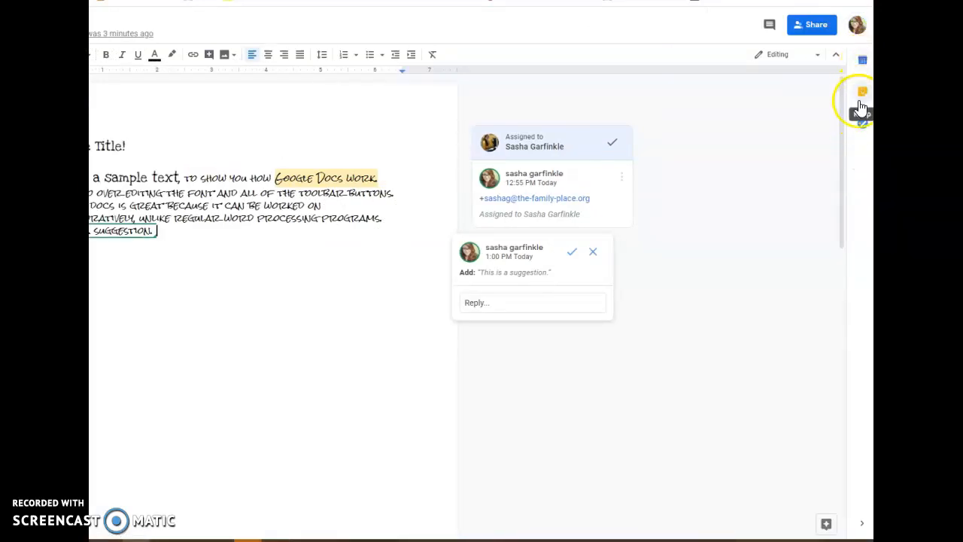
left_click(863, 57)
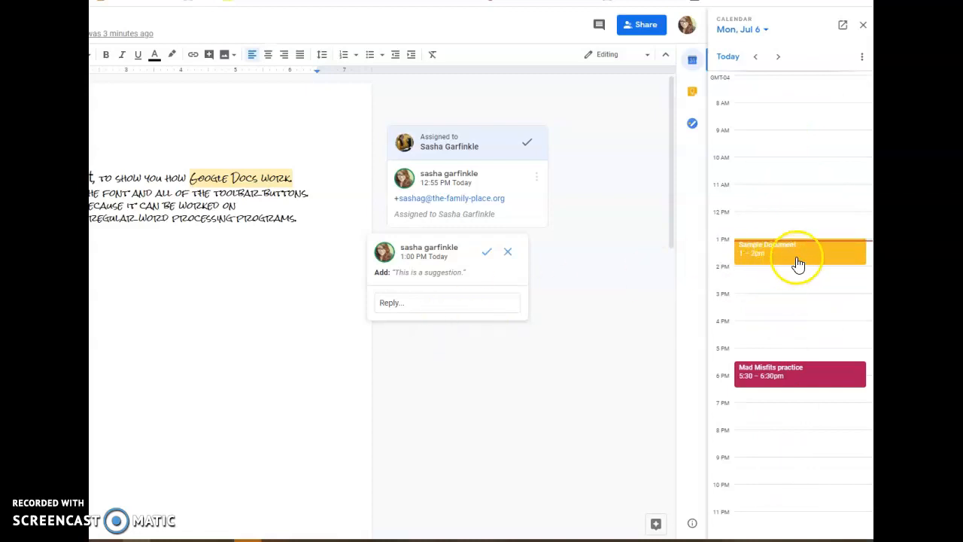
left_click(767, 284)
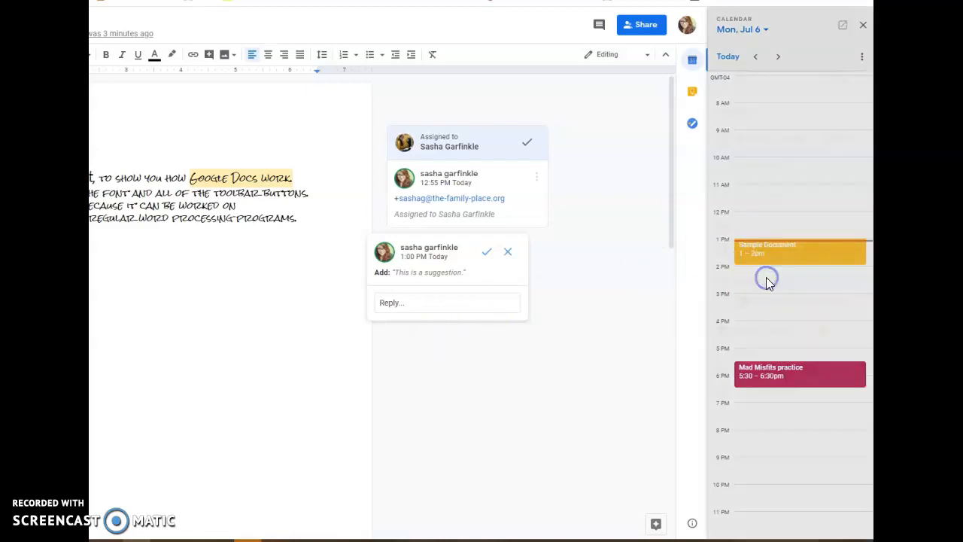
left_click(846, 522)
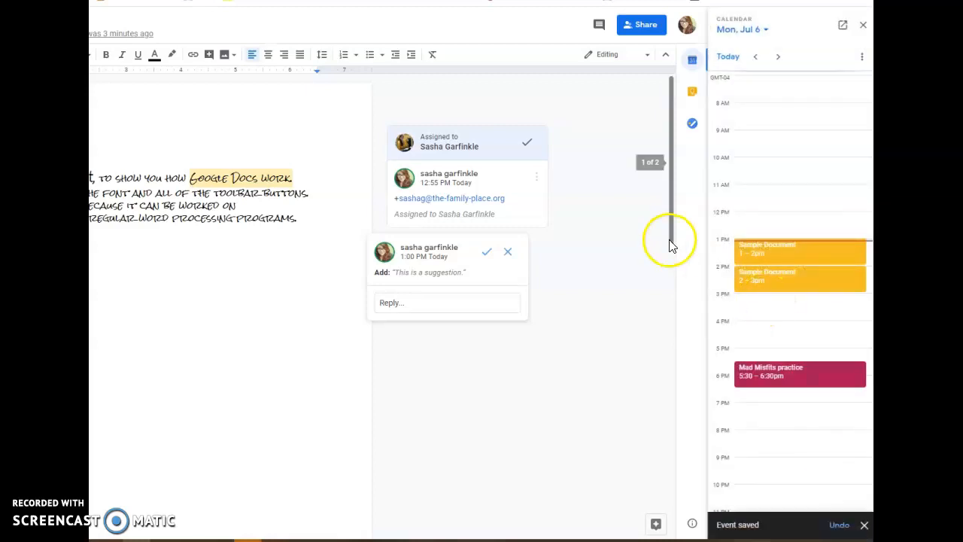
Step: Open Keep and change the existing "sample" note's text to "sample note"
left_click(692, 91)
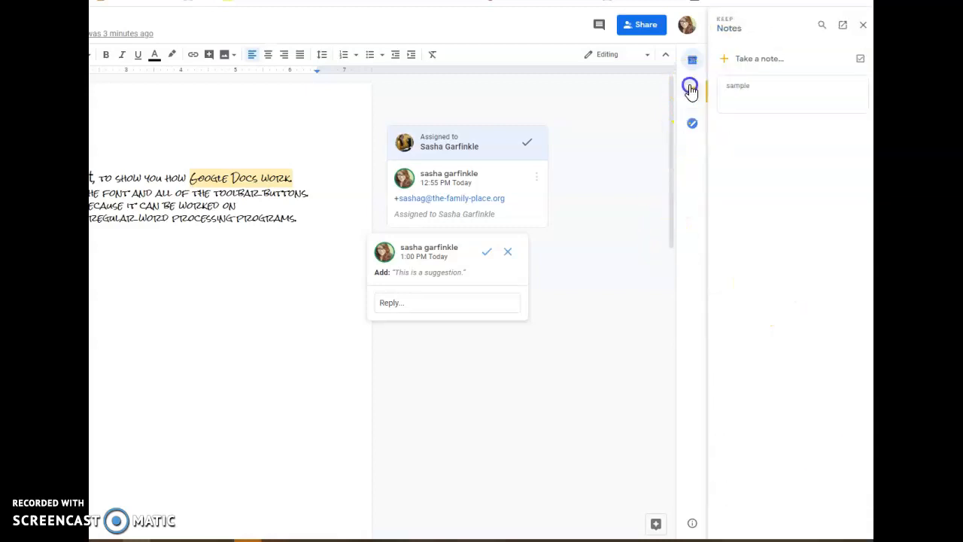
left_click(778, 92)
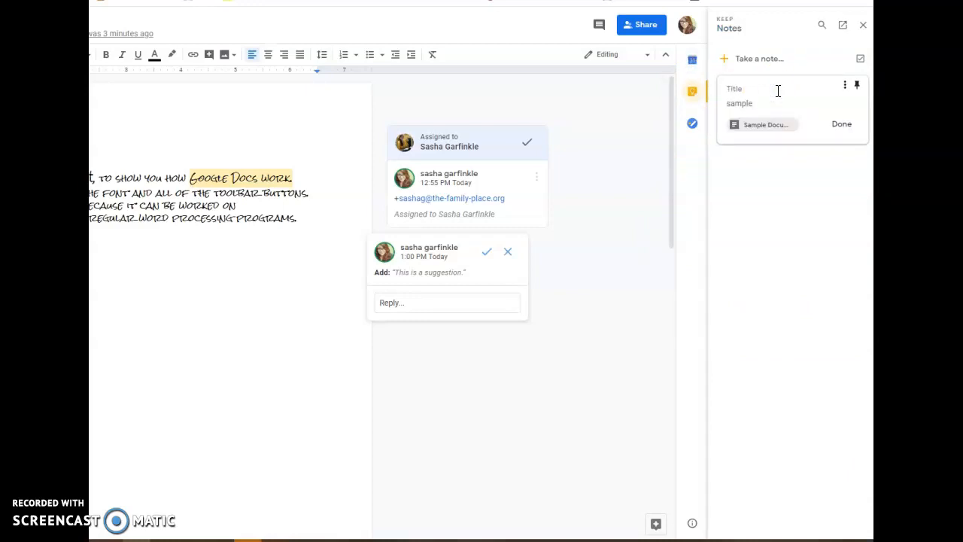
left_click(838, 123)
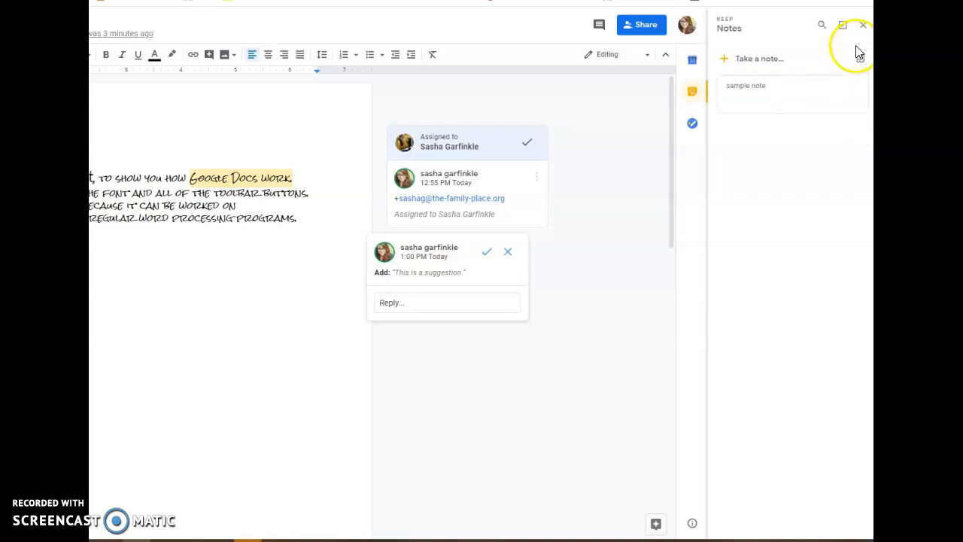
Step: Open Tasks and add the task "complete google doc" to My Tasks
left_click(692, 123)
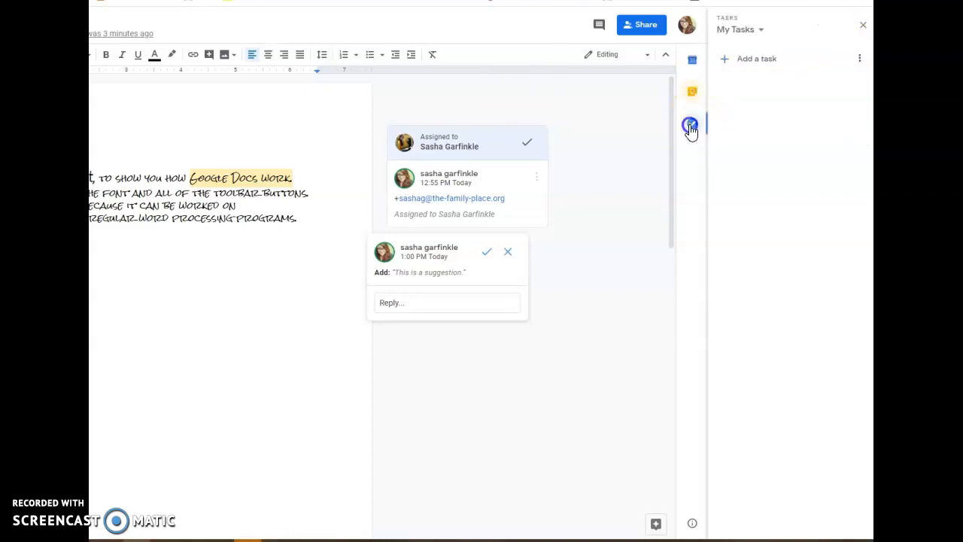
left_click(793, 68)
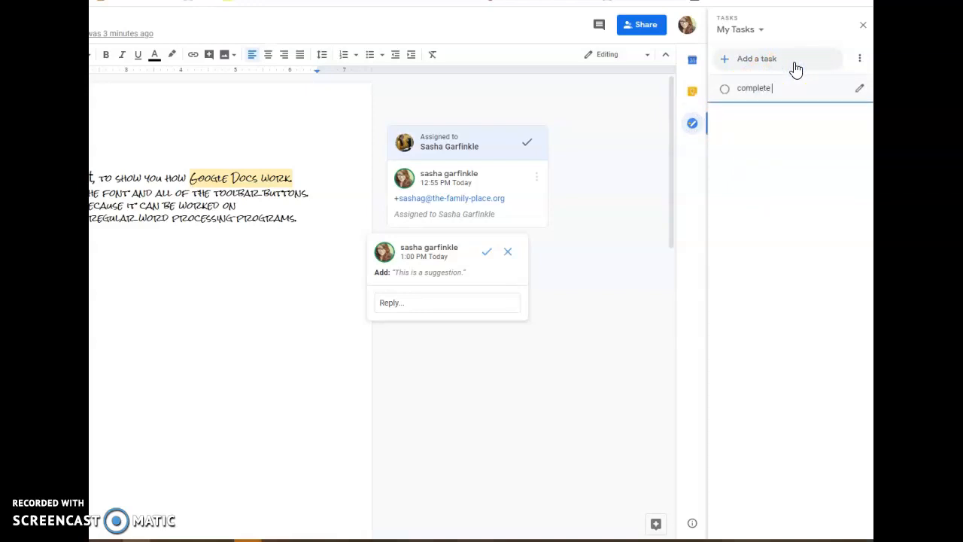
type("complete google doc")
key("Return")
left_click(407, 21)
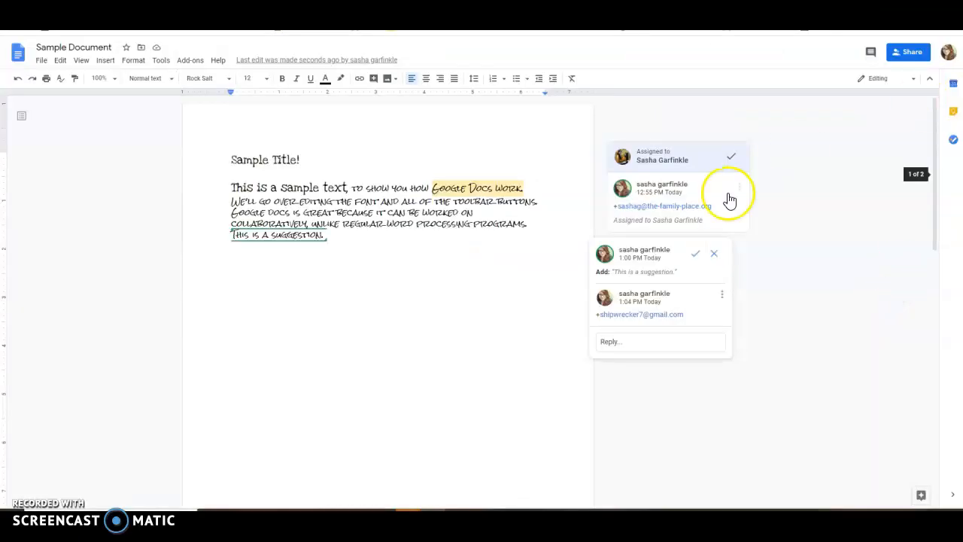
Step: In the document's sharing settings, set the first collaborator's access to Editor and the second collaborator's to Viewer
left_click(908, 54)
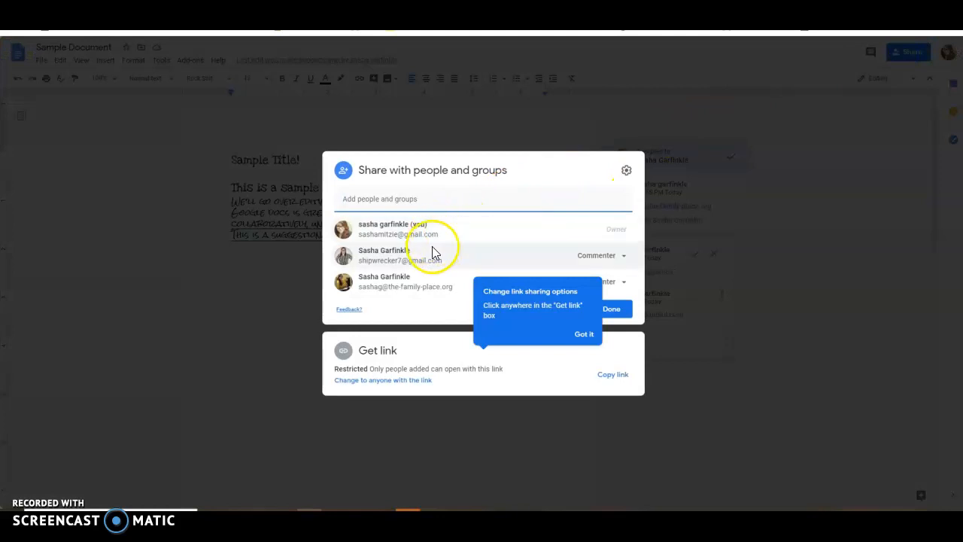
left_click(585, 335)
left_click(624, 256)
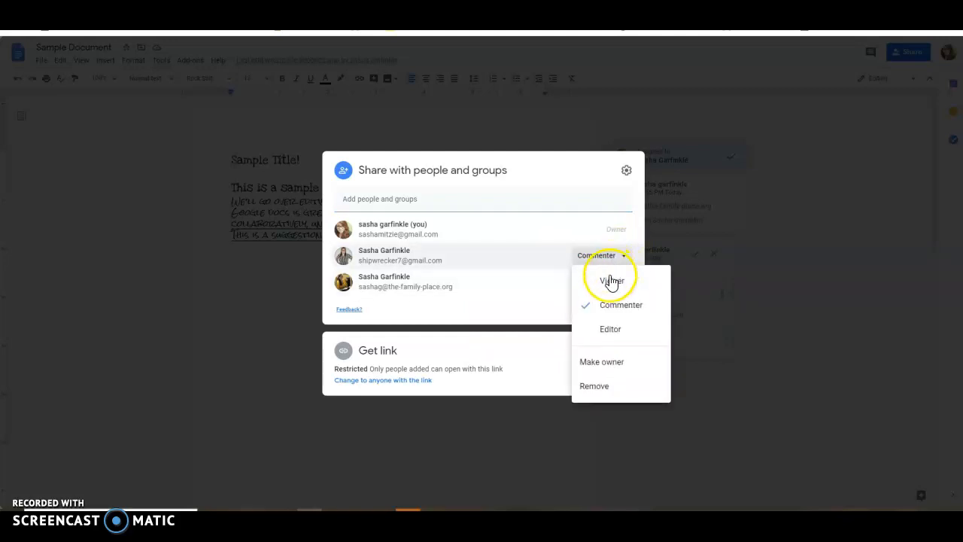
left_click(625, 340)
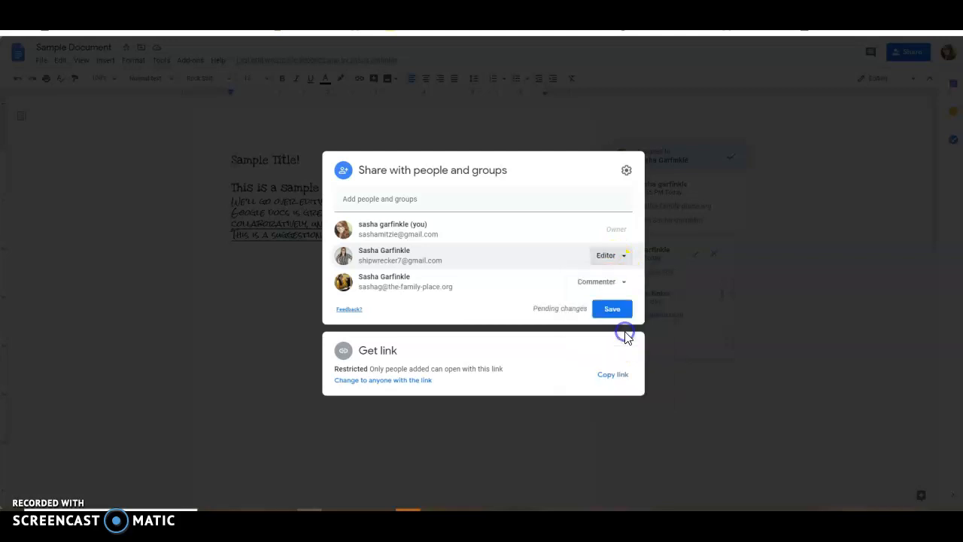
left_click(622, 282)
left_click(609, 309)
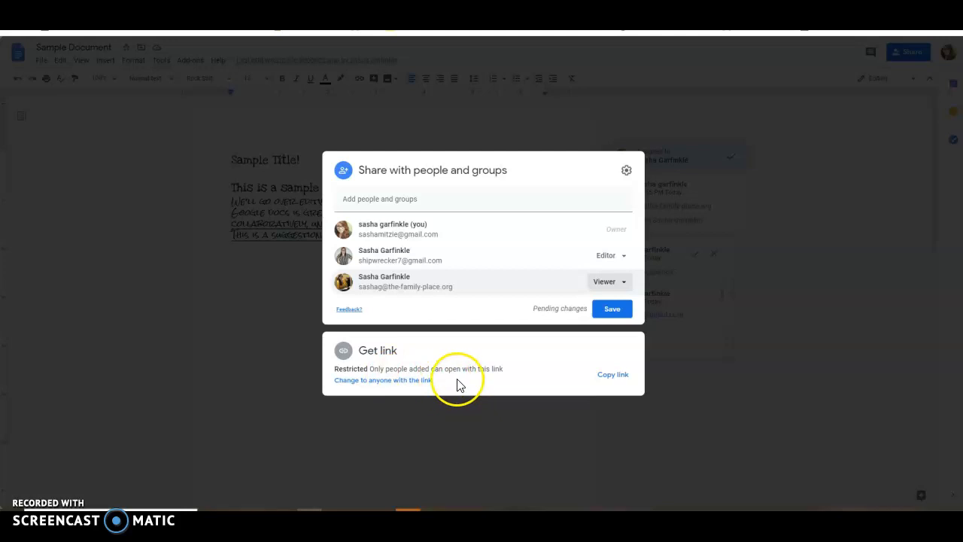
Step: Copy the document's restricted sharing link and save the pending permission changes
left_click(606, 375)
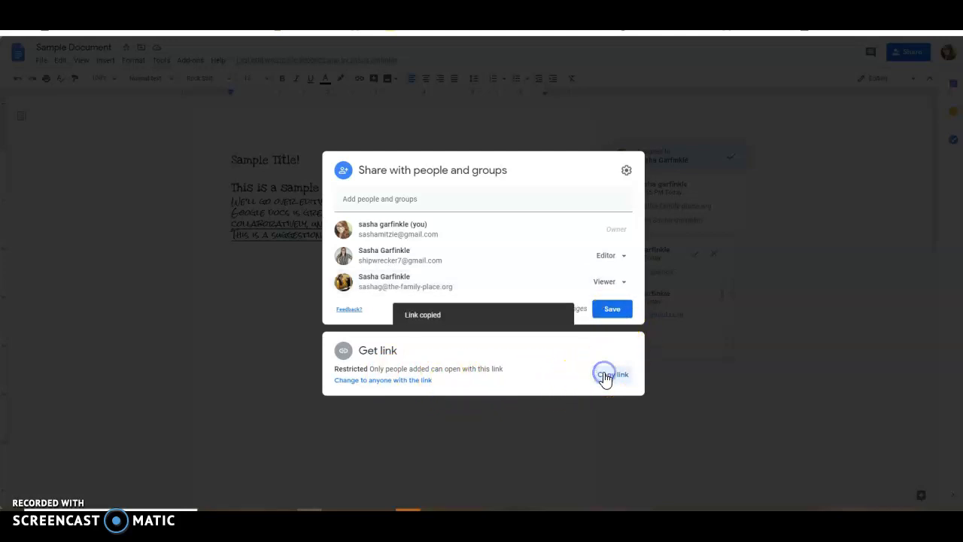
left_click(616, 309)
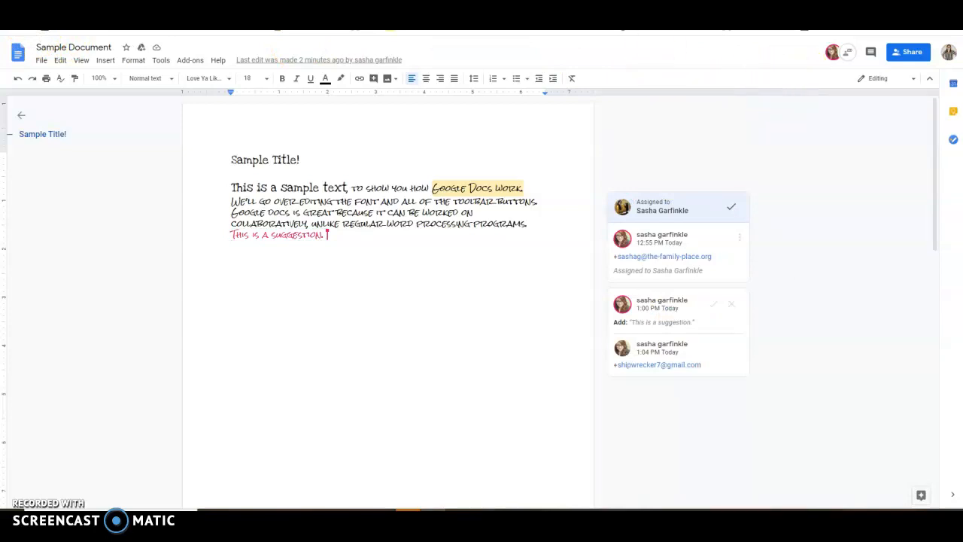
Step: Open the document chat from the collaborator's view and send the message "discuss what we're editing"
left_click(849, 59)
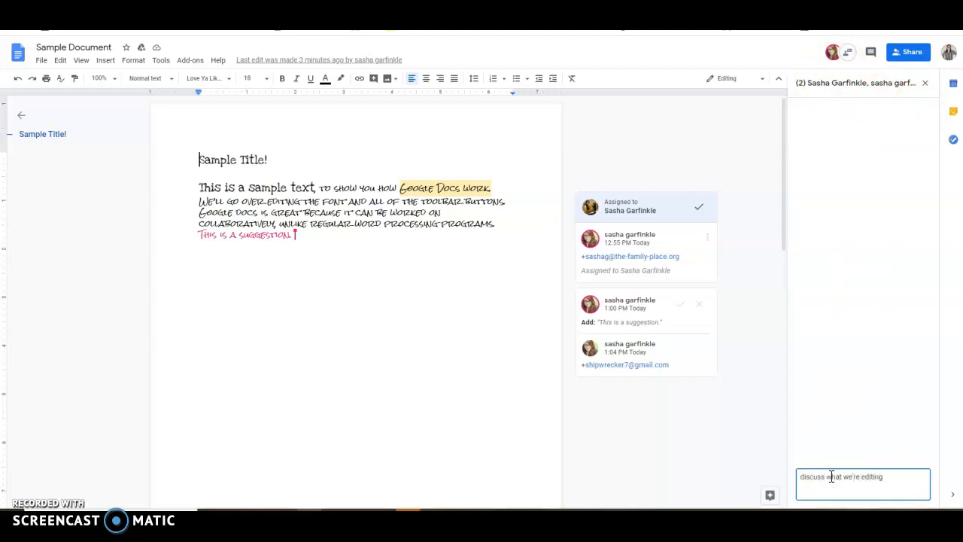
key("Return")
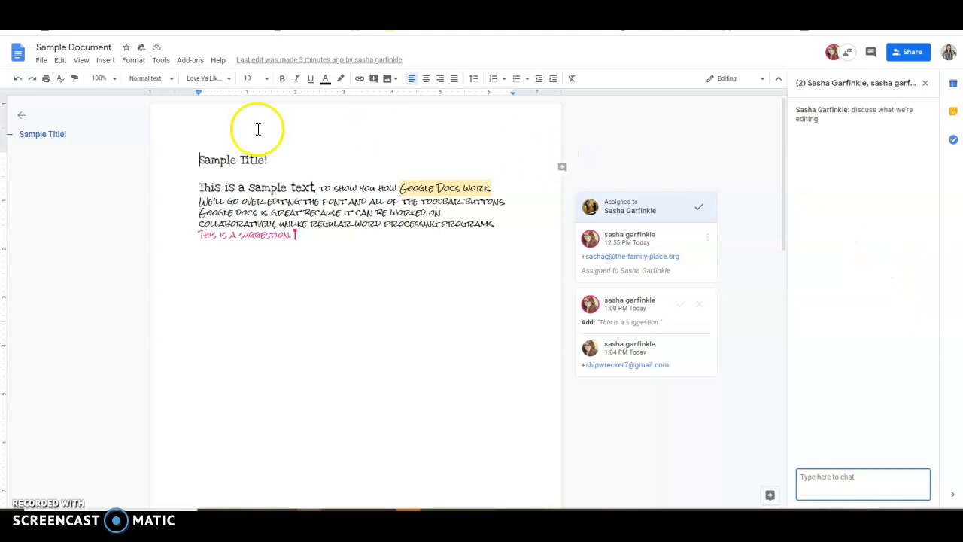
key("Escape")
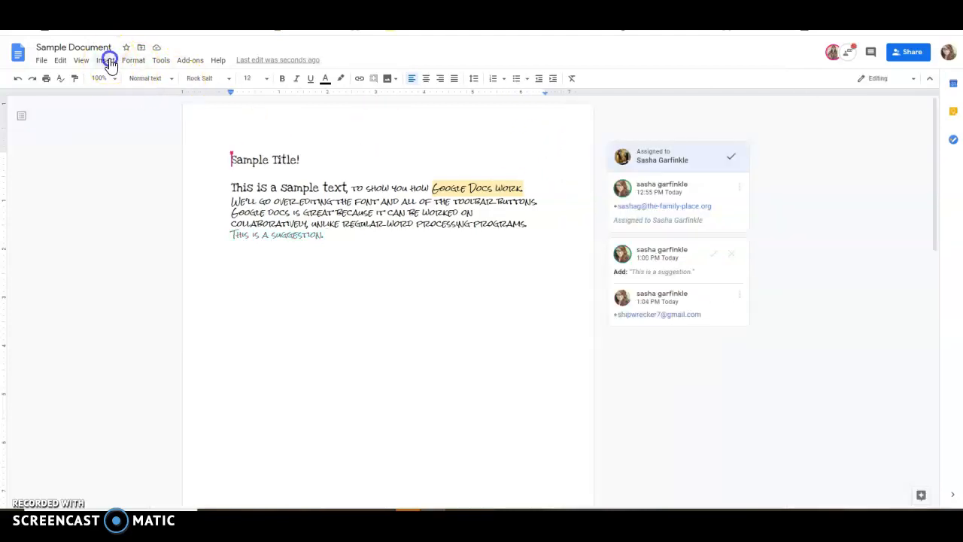
Step: Insert a table four columns wide and two rows high below the suggested line
left_click(105, 60)
mouse_move(128, 95)
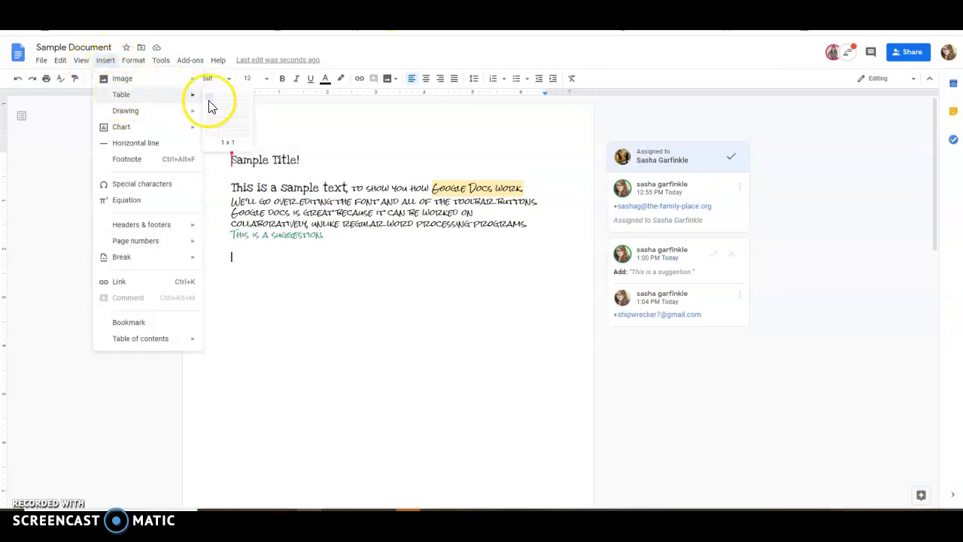
left_click(236, 112)
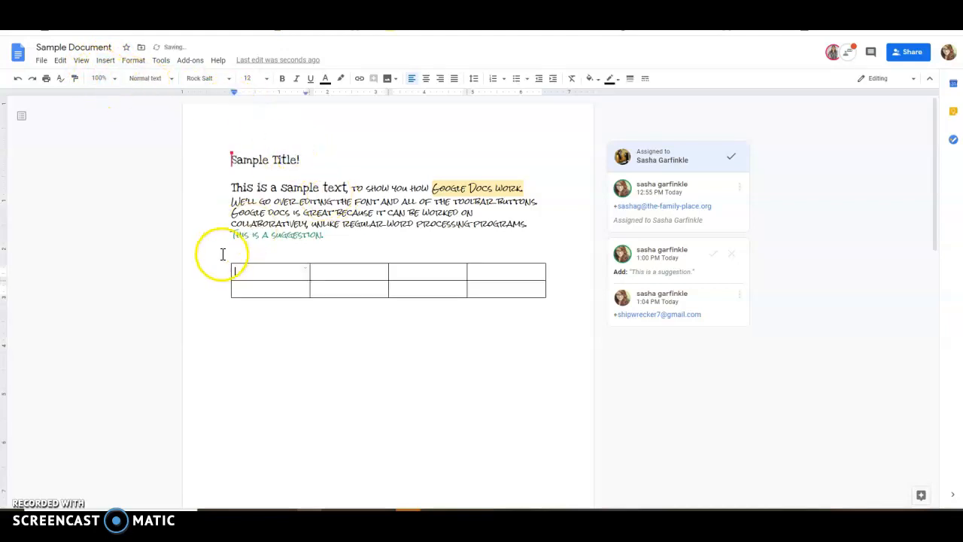
Step: Create a new drawing of several separate straight lines and insert it below the table
left_click(301, 330)
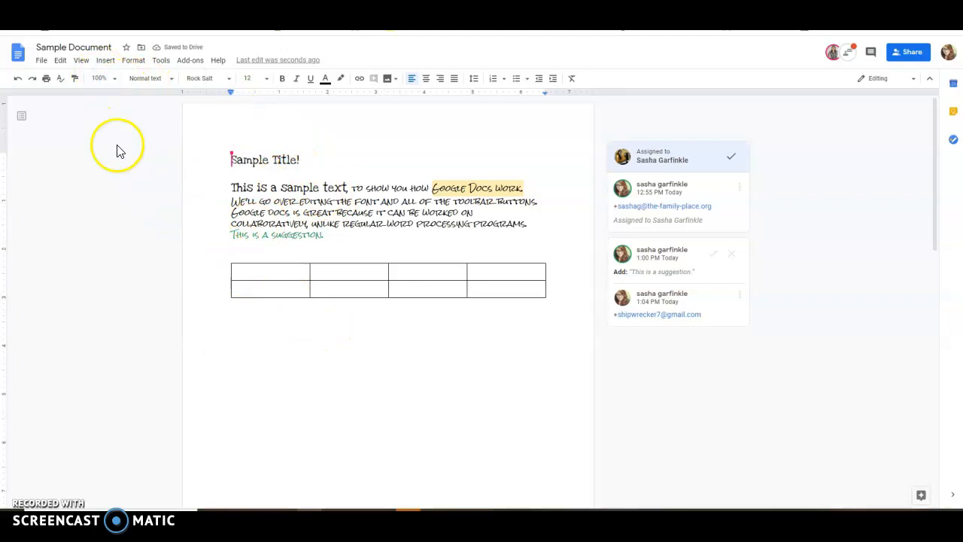
left_click(105, 60)
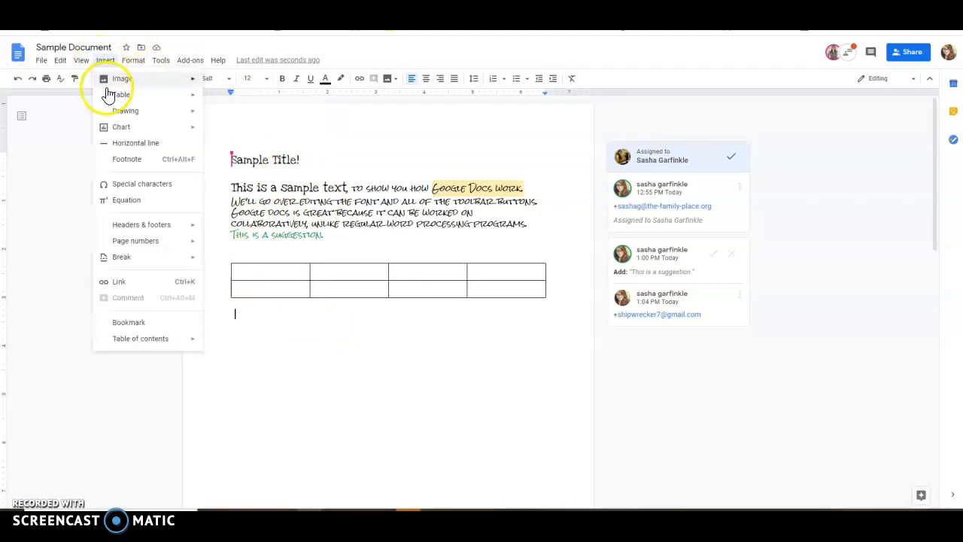
mouse_move(117, 111)
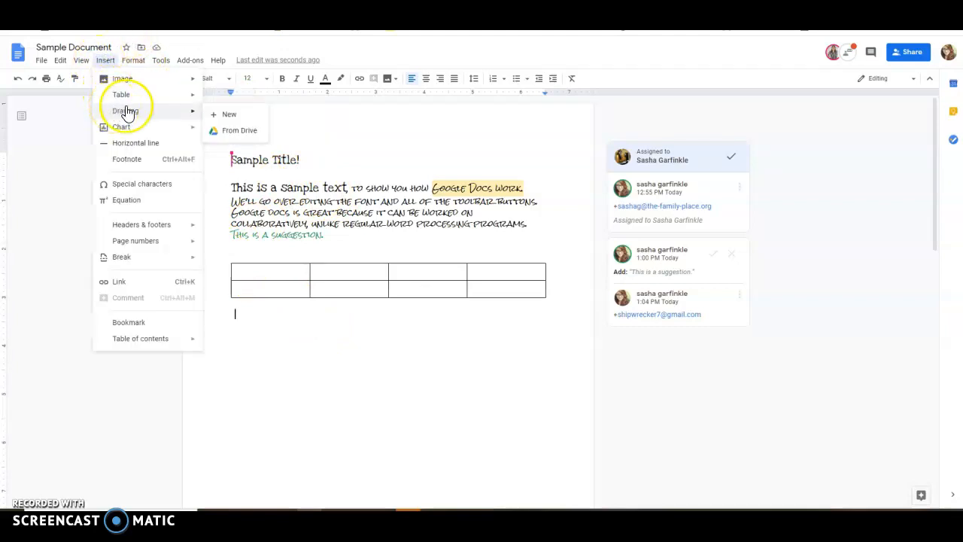
left_click(227, 114)
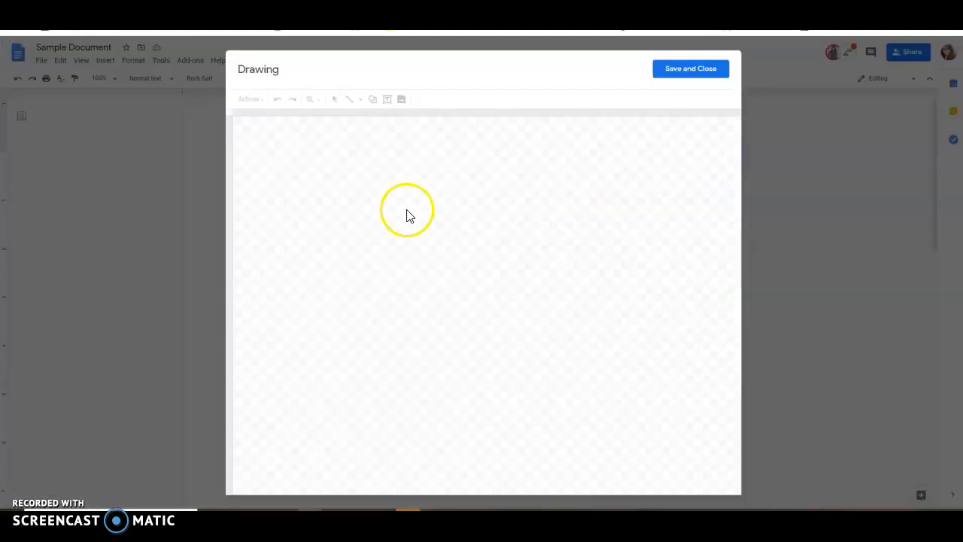
left_click_drag(475, 211, 301, 148)
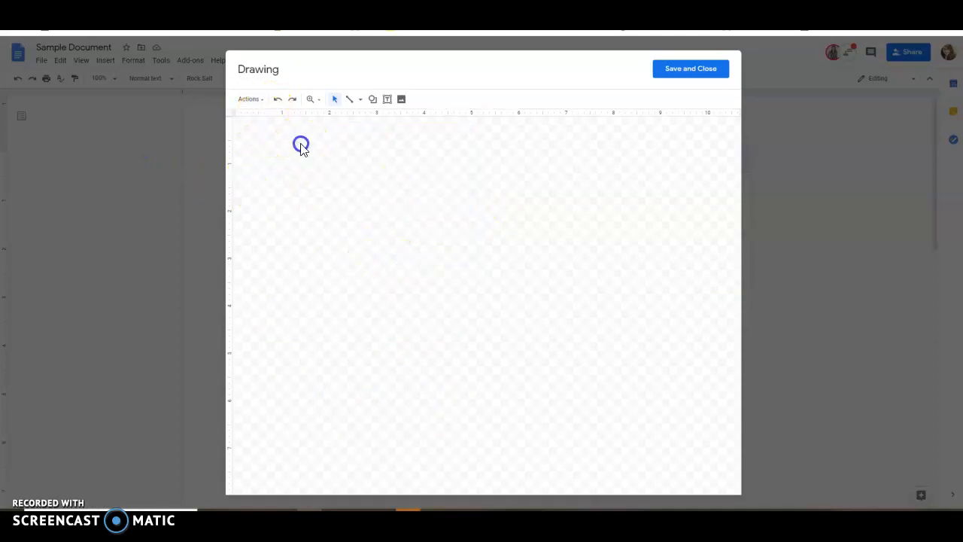
left_click(352, 102)
left_click_drag(390, 232, 456, 240)
left_click_drag(462, 170, 638, 188)
mouse_move(621, 254)
left_mouse_down()
mouse_move(624, 271)
mouse_move(502, 290)
left_mouse_up()
left_click(701, 68)
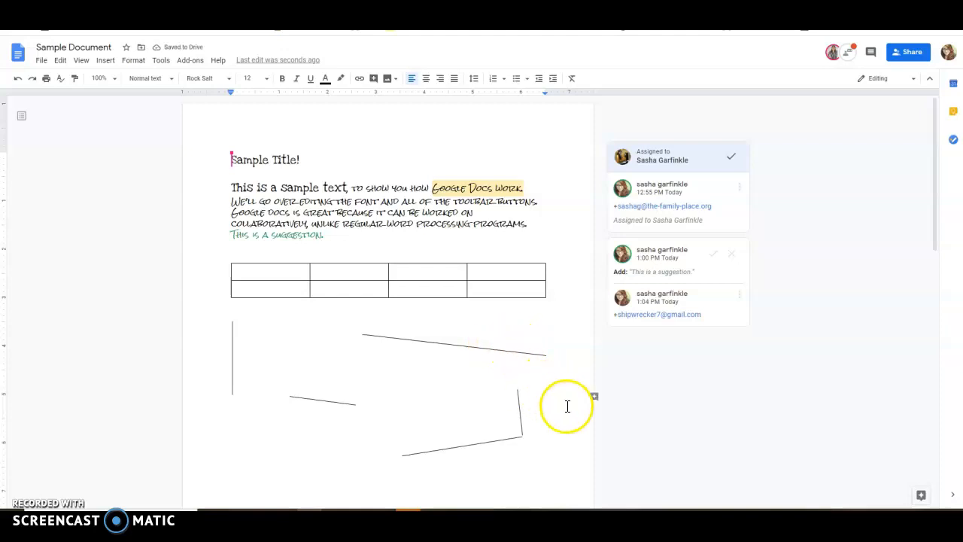
Step: Insert a horizontal line below the drawing
scroll(567, 404, "down", 2)
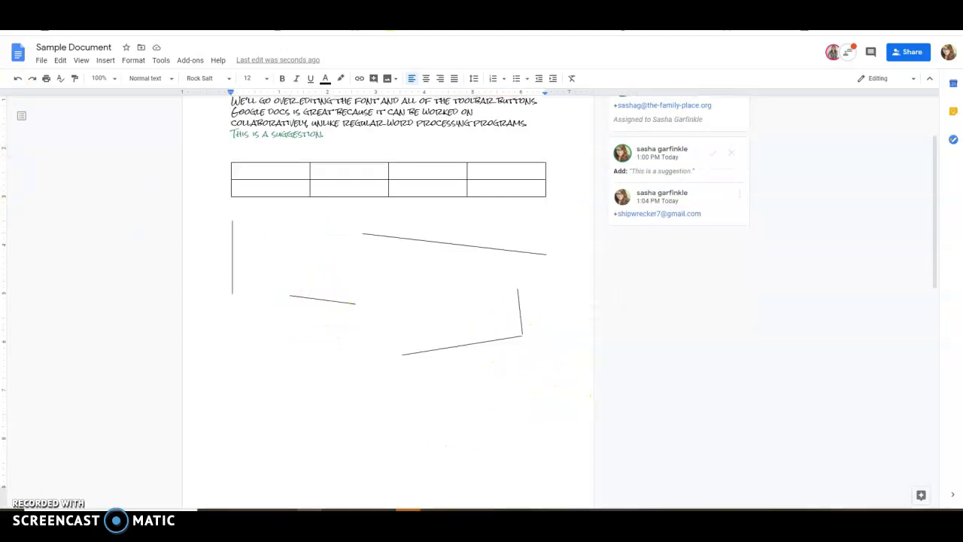
left_click(105, 60)
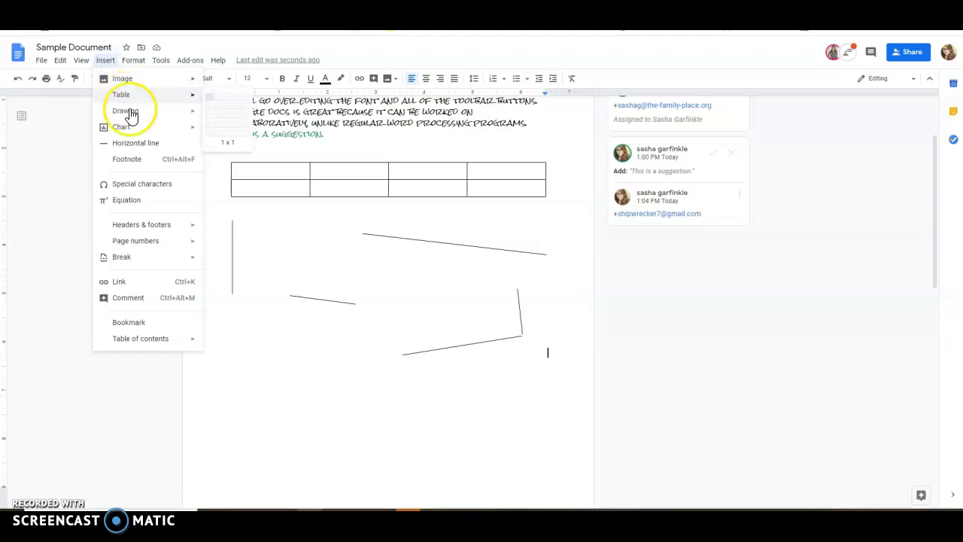
mouse_move(137, 128)
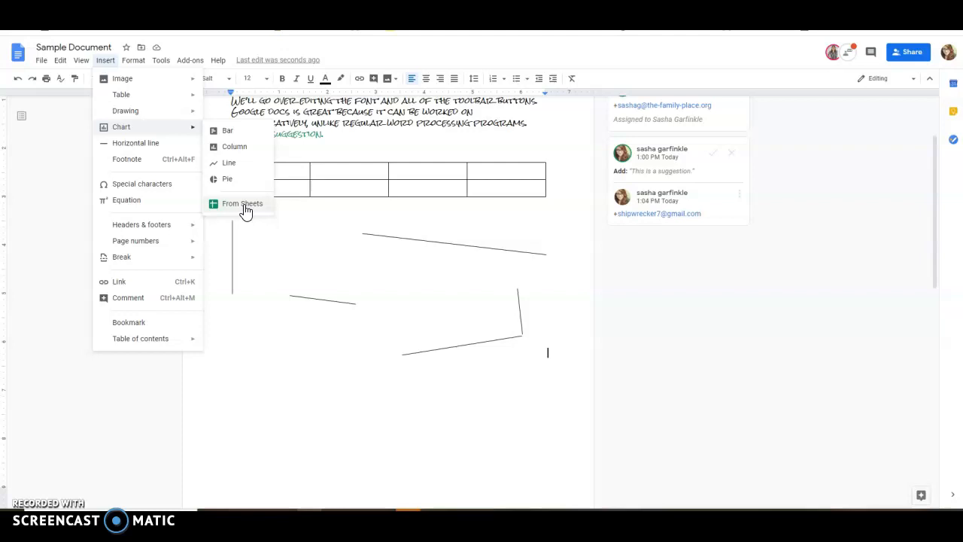
left_click(127, 148)
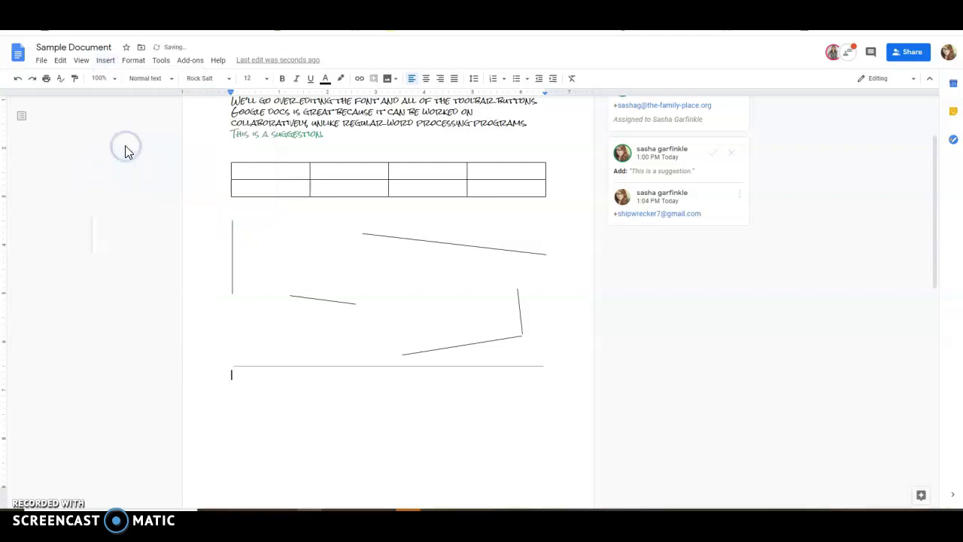
Step: Add the text "Back to the top" below the horizontal line and right-align it
left_click(105, 60)
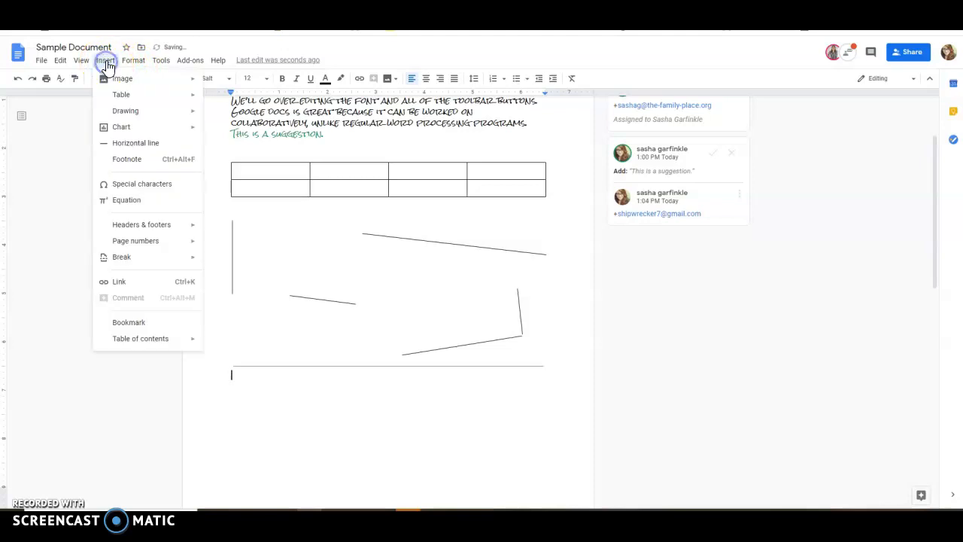
left_click(225, 358)
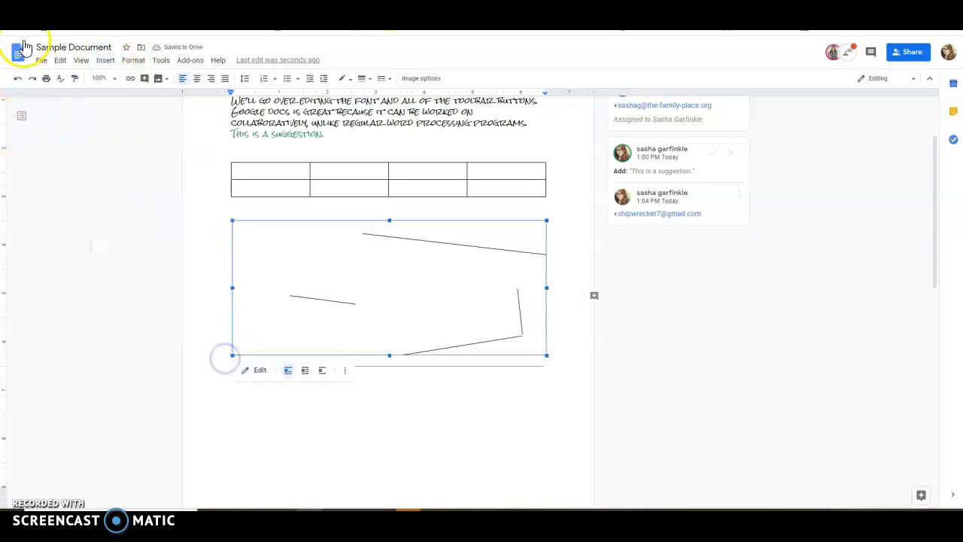
left_click(569, 344)
double_click(547, 387)
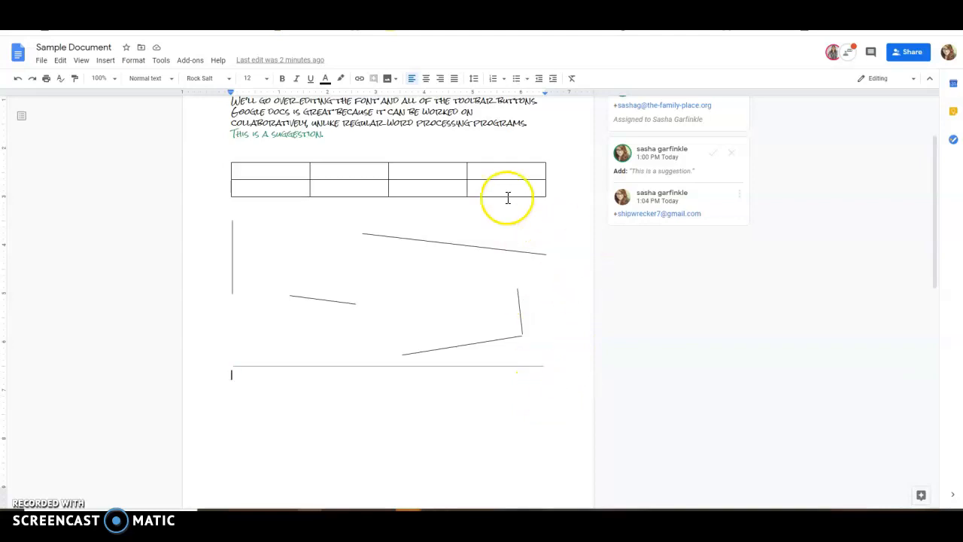
left_click(441, 81)
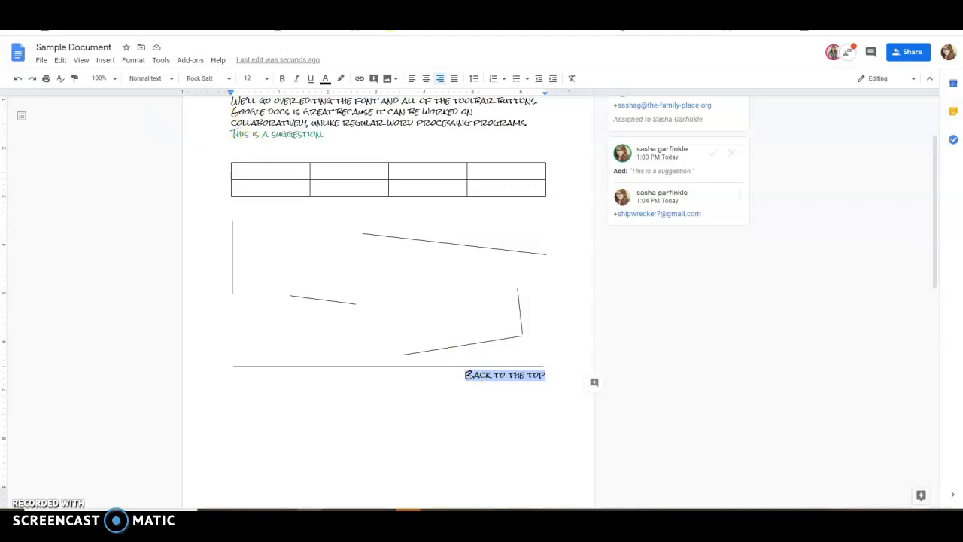
Step: Return to the beginning of the document and insert a bookmark at "Sample Title!"
double_click(829, 320)
key("Up")
key("Up")
key("Up")
key("Up")
key("Up")
key("Up")
key("Up")
key("Up")
key("Up")
key("Up")
key("Up")
key("Up")
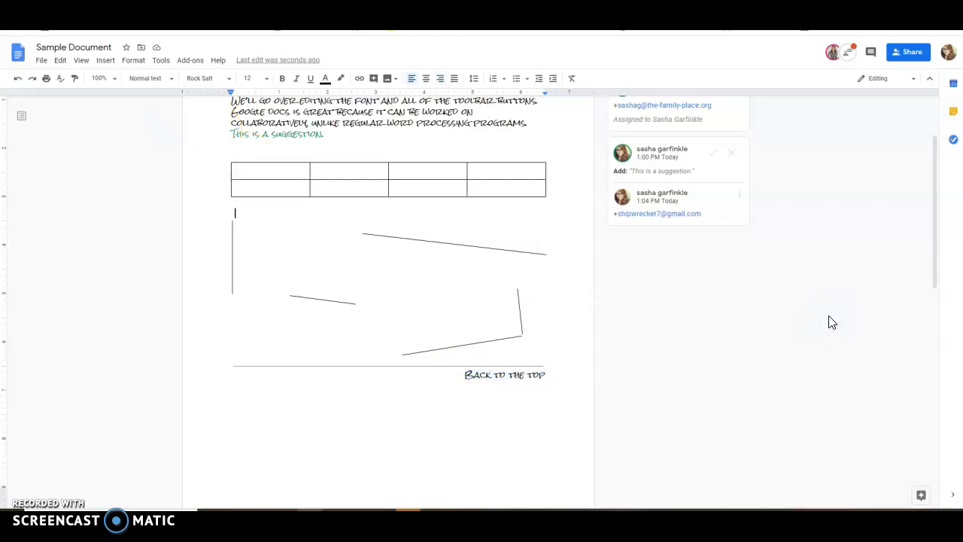
left_click_drag(934, 240, 931, 195)
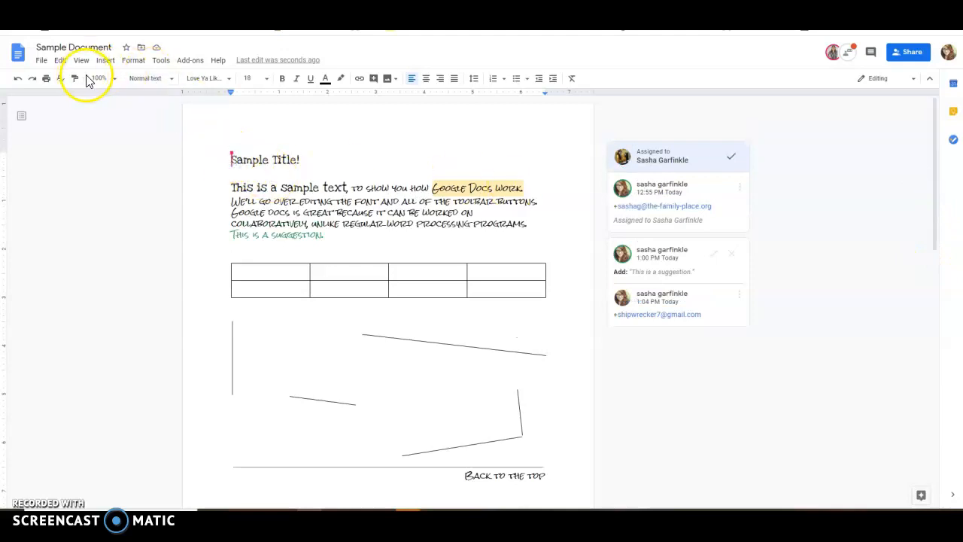
left_click(186, 64)
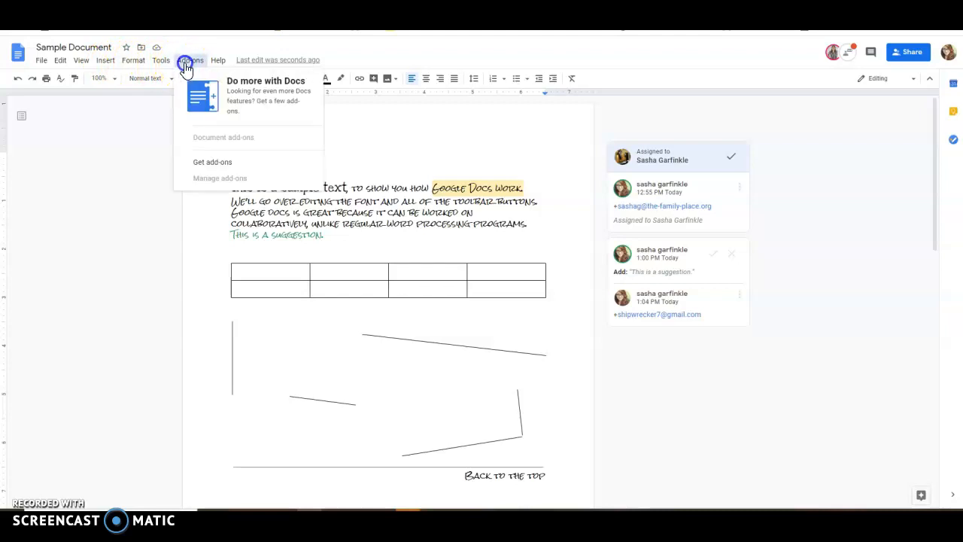
left_click(187, 63)
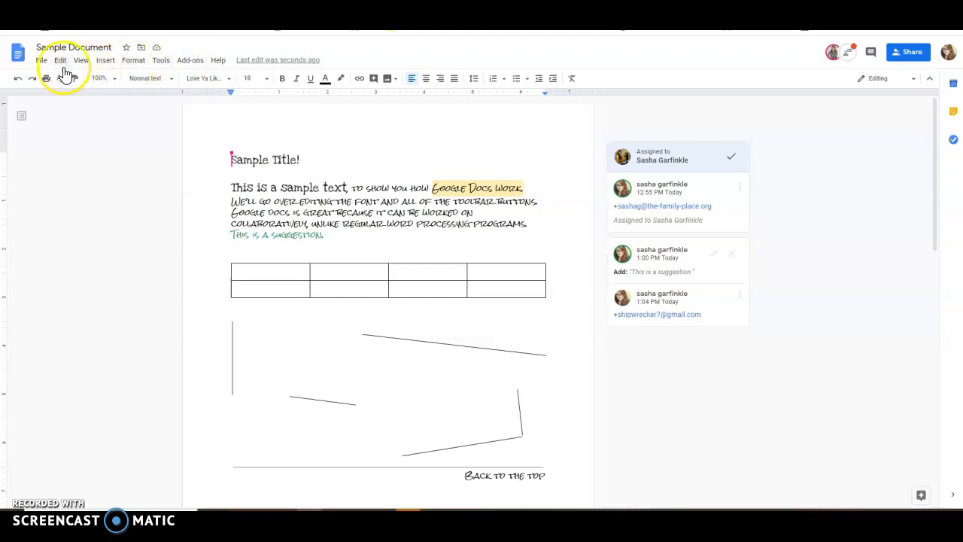
left_click(106, 65)
left_click(119, 325)
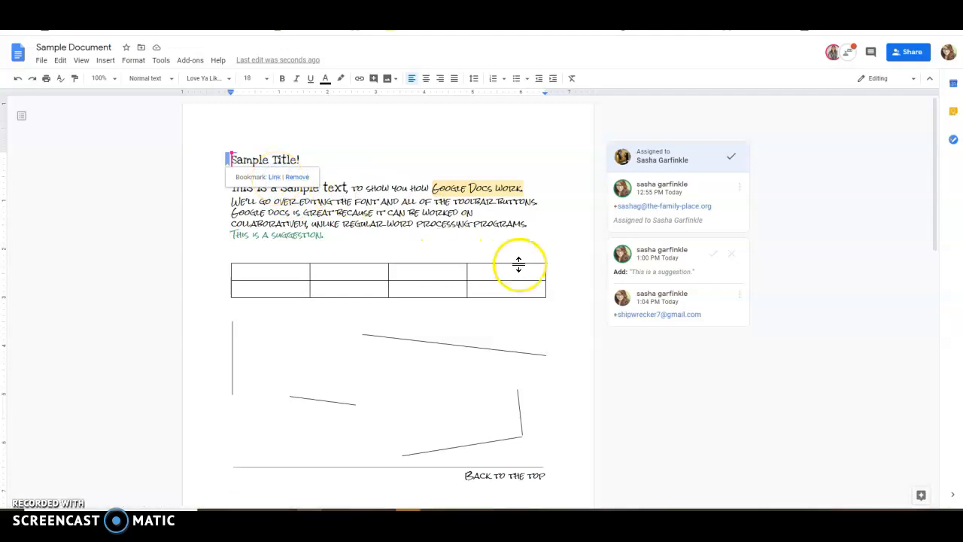
Step: Link the "Back to the top" text to the "Sample Title!" bookmark
left_click(684, 403)
left_click(547, 475)
scroll(574, 457, "down", 3)
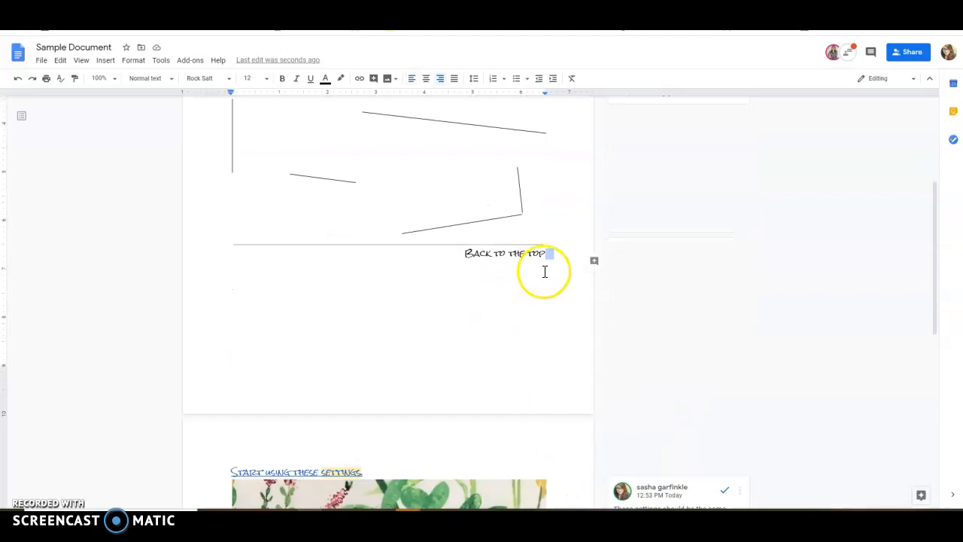
left_click_drag(544, 253, 458, 253)
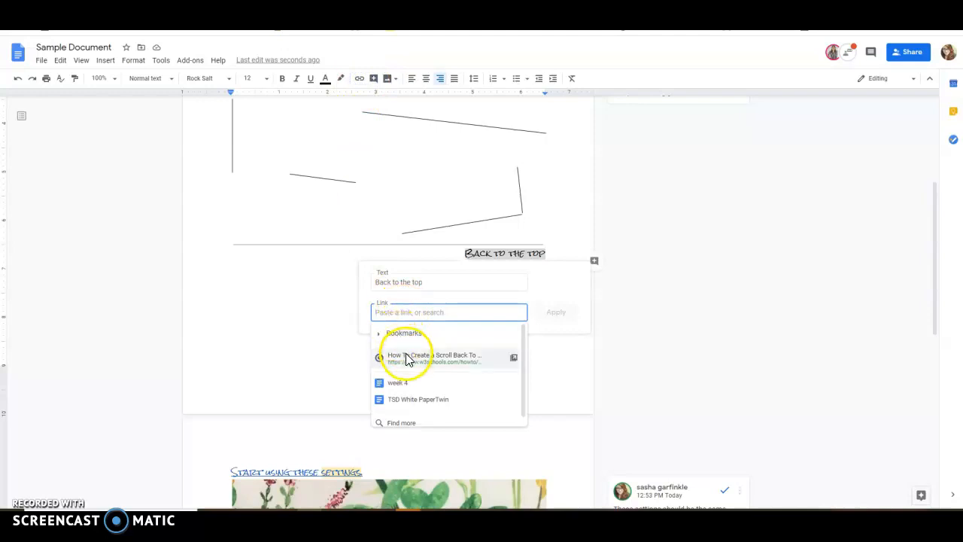
left_click(407, 342)
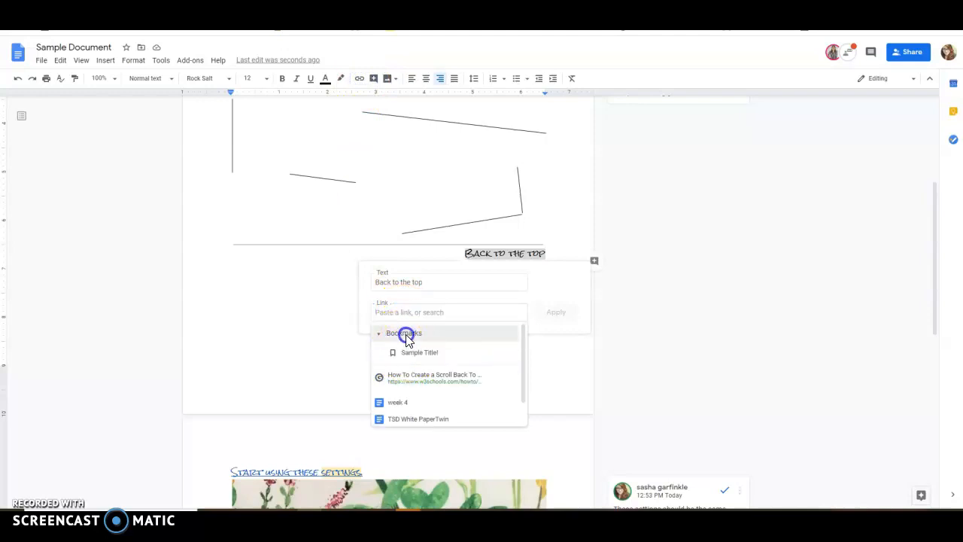
left_click(408, 351)
left_click(554, 316)
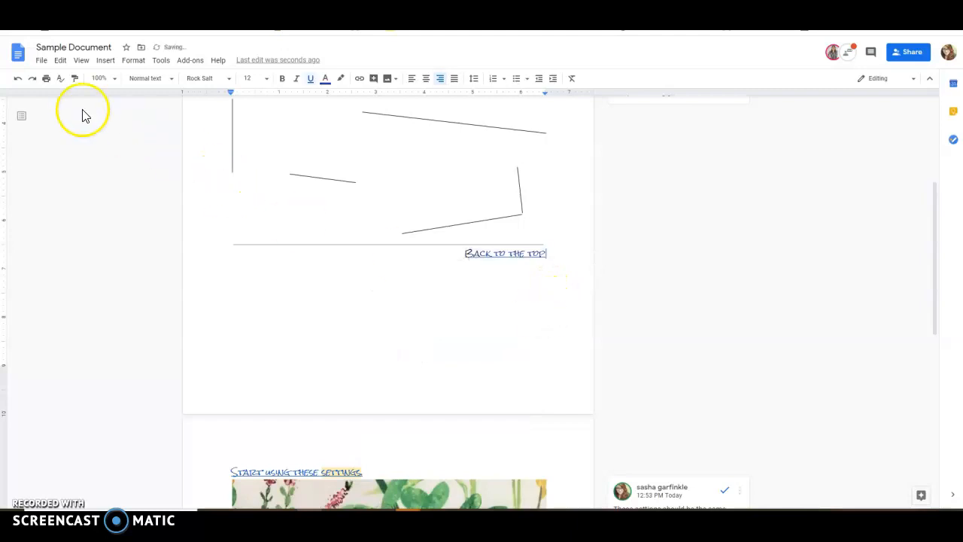